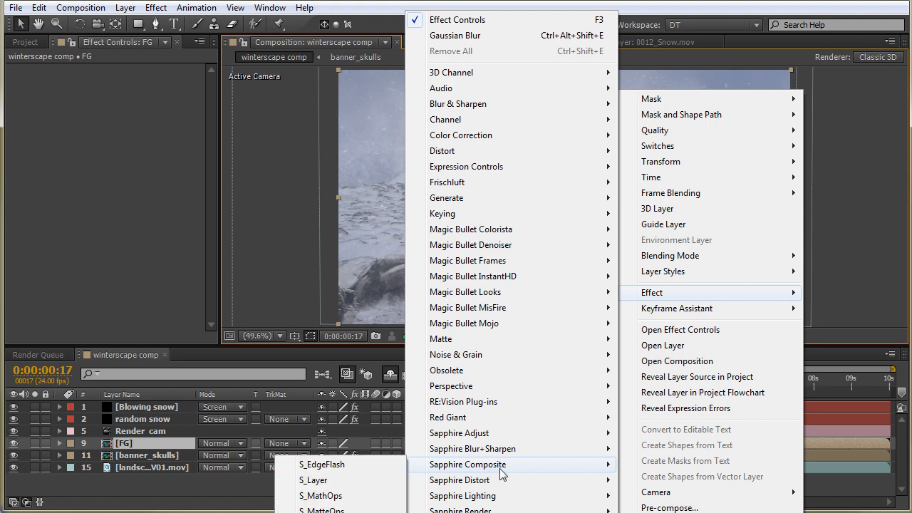
Apply S_EdgeFlash to the FG layer with landscape_V01.mov as its background and Foreground as its output.
click(366, 467)
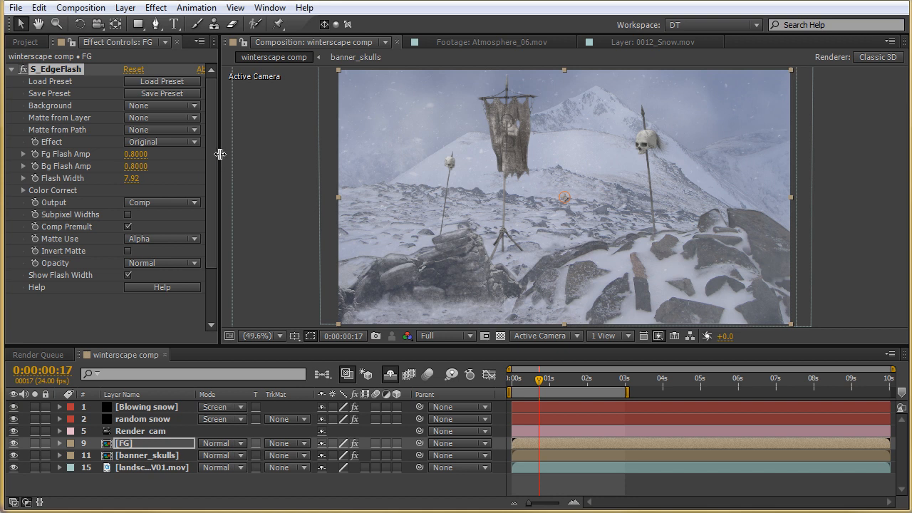
drag(219, 155, 234, 154)
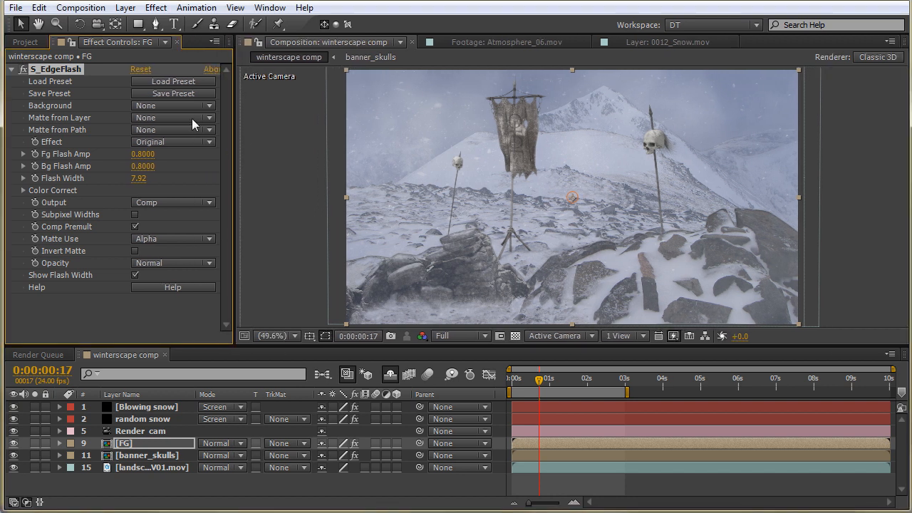
click(201, 106)
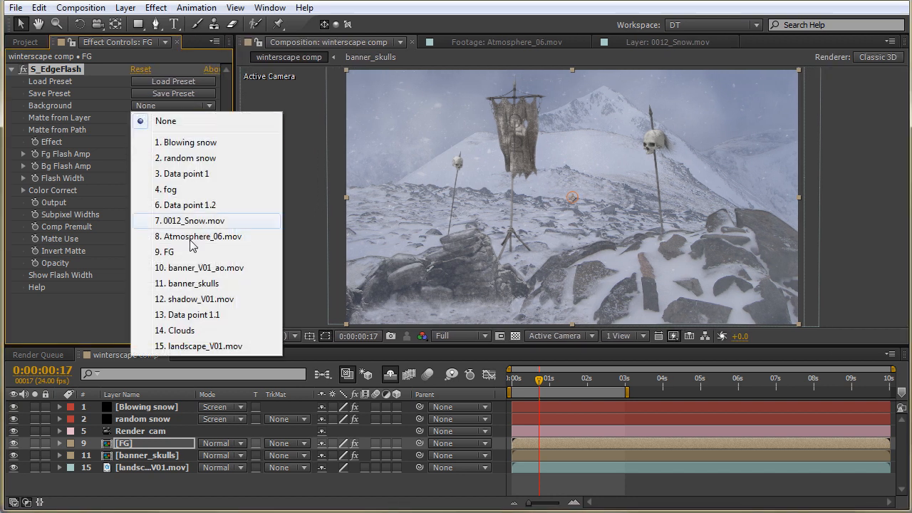
click(187, 348)
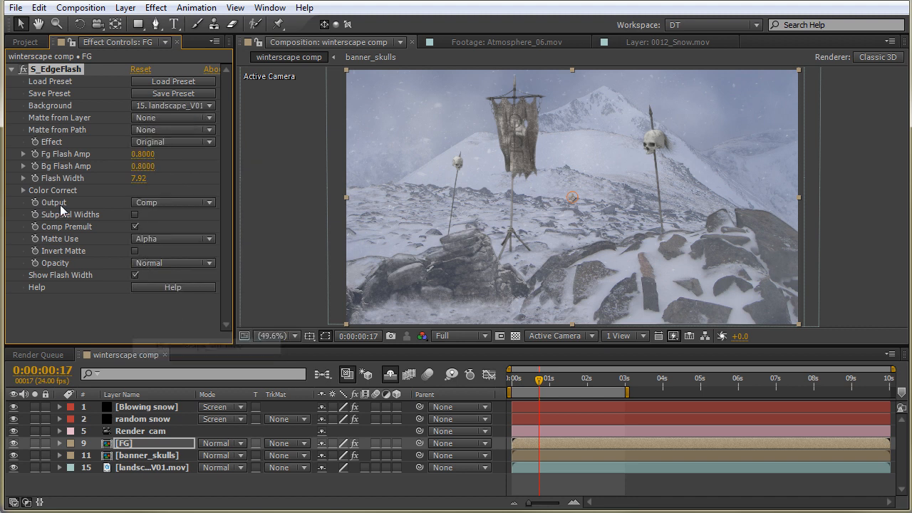
click(190, 201)
click(163, 214)
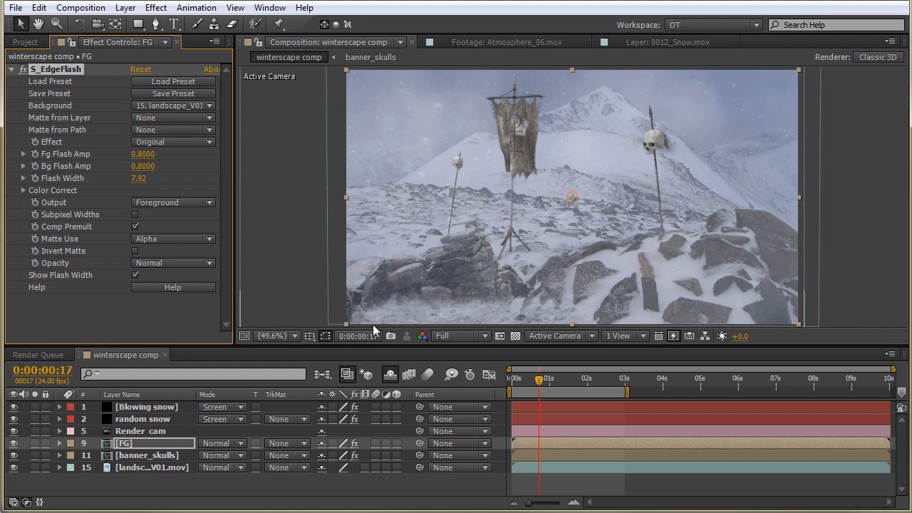
Examine the foreground rocks at 100% magnification with S_EdgeFlash switched off and on to judge the edge blending.
click(272, 336)
click(288, 497)
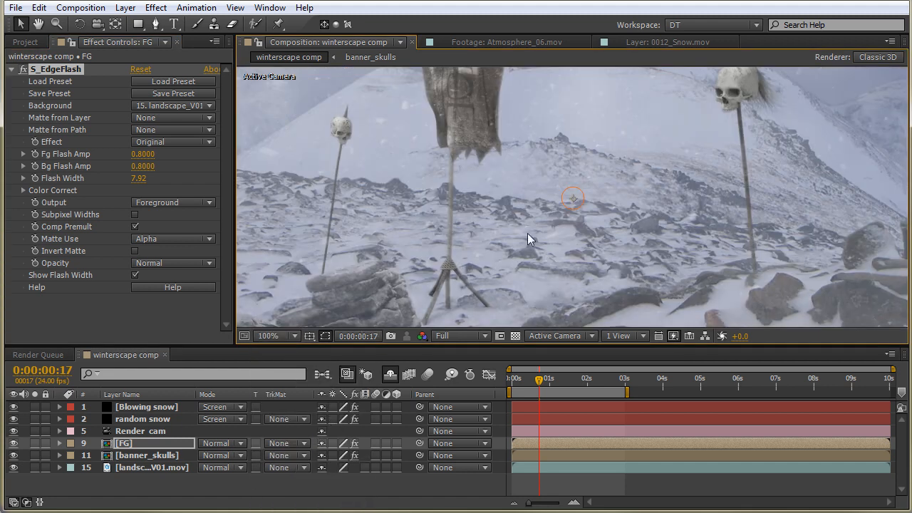
key(h)
drag(472, 233, 283, 185)
drag(530, 191, 467, 204)
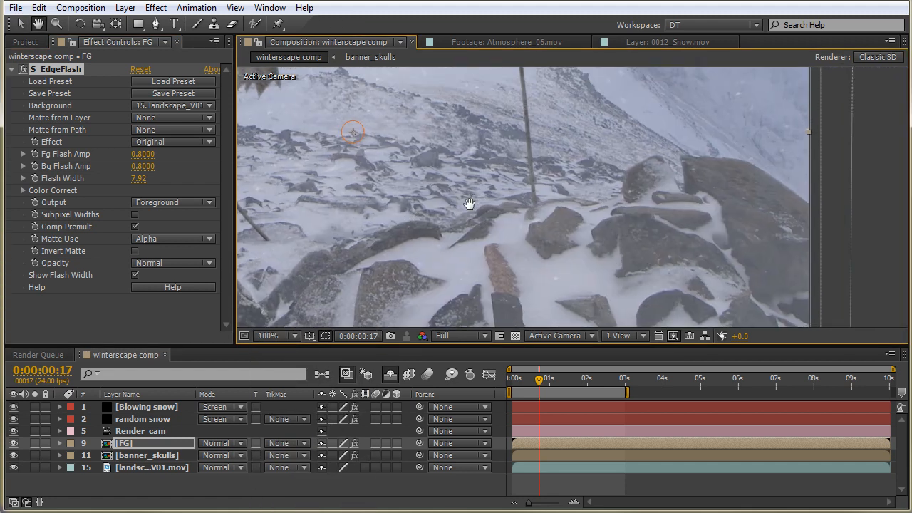
key(v)
click(24, 69)
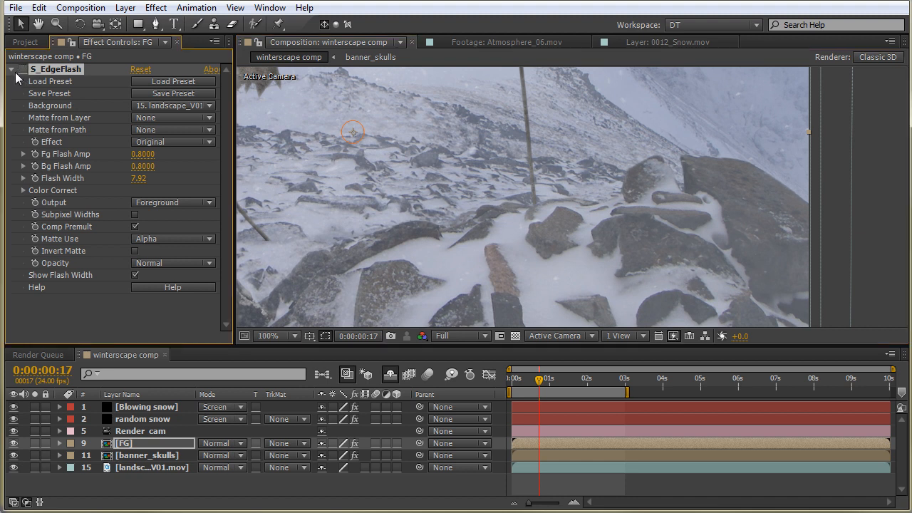
click(23, 69)
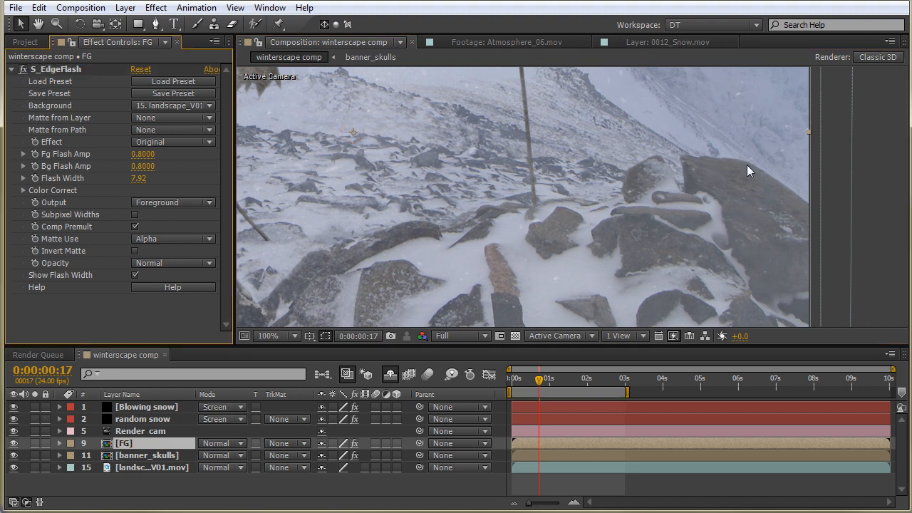
click(23, 69)
click(23, 69)
click(24, 69)
click(23, 69)
drag(392, 223, 486, 162)
click(276, 334)
click(291, 349)
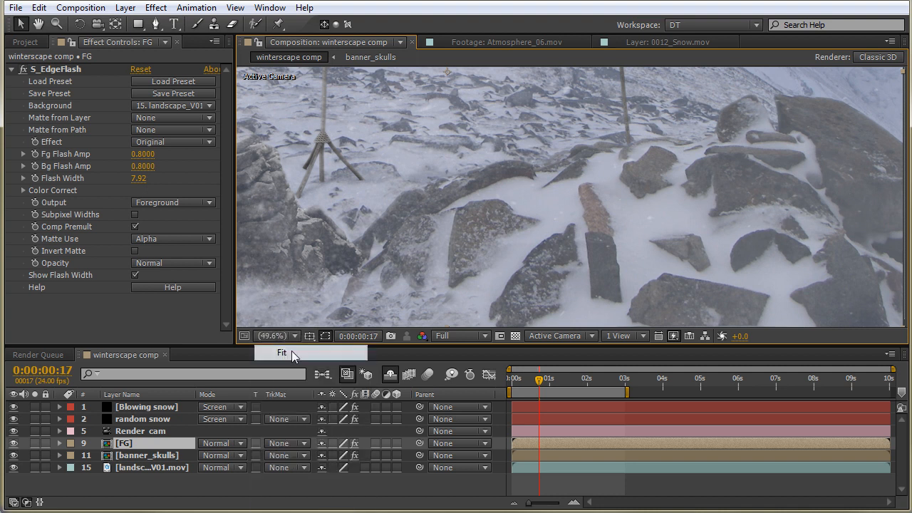
Set the S_EdgeFlash flash width to 10 and compare the composite with the effect off and on.
click(138, 178)
text(10)
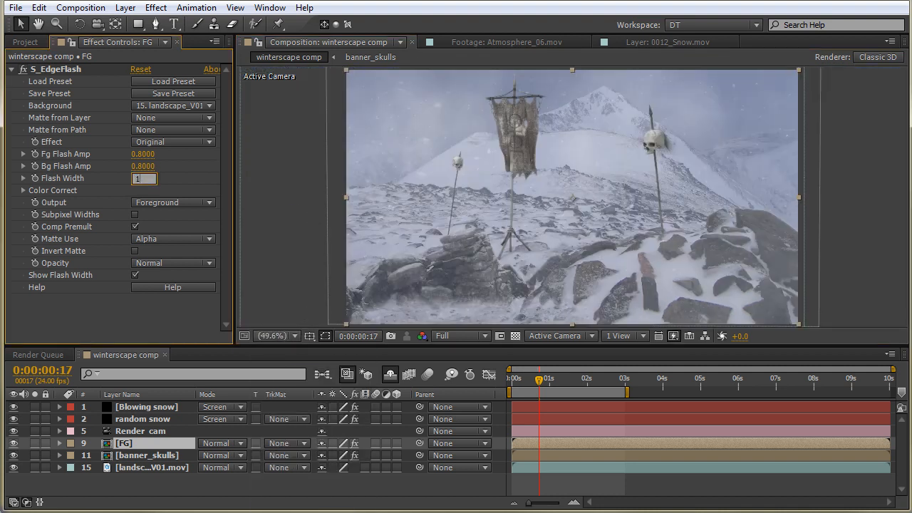
key(Return)
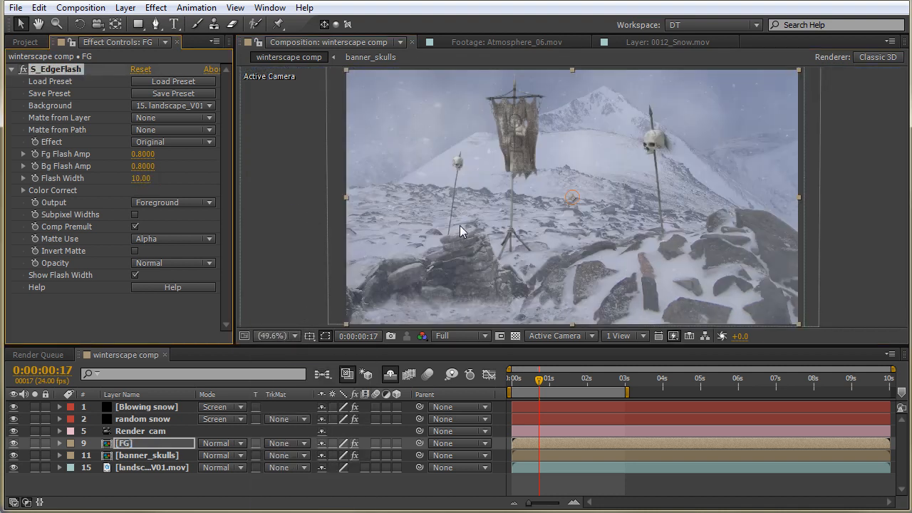
click(24, 69)
click(23, 71)
key(h)
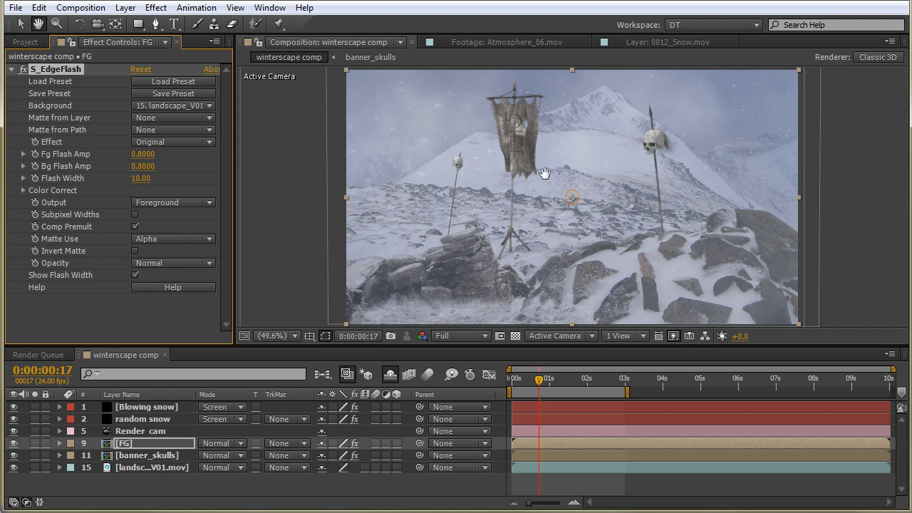
drag(544, 173, 514, 173)
key(v)
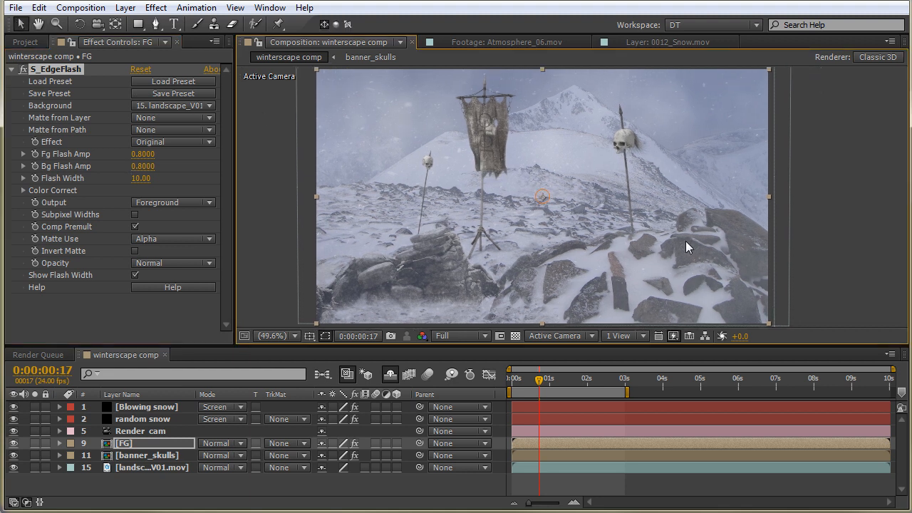
click(12, 69)
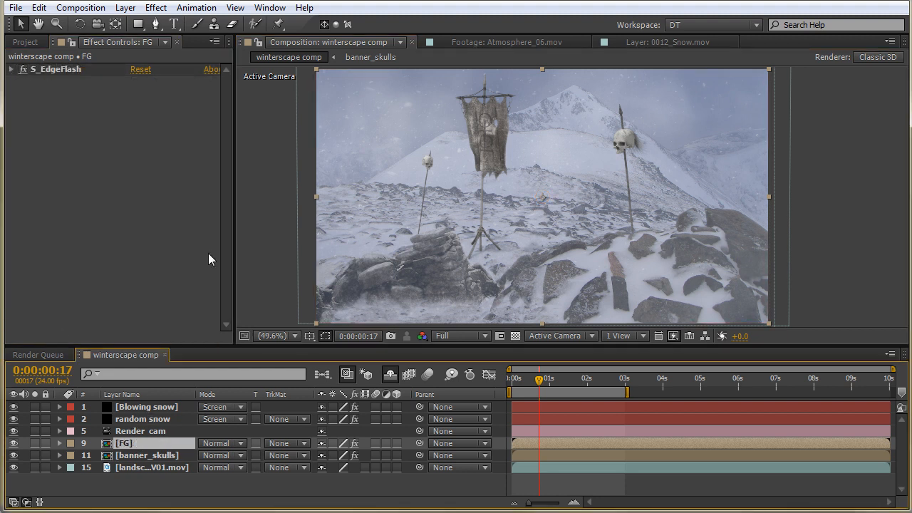
Apply a Curves color correction effect to the FG layer.
click(155, 7)
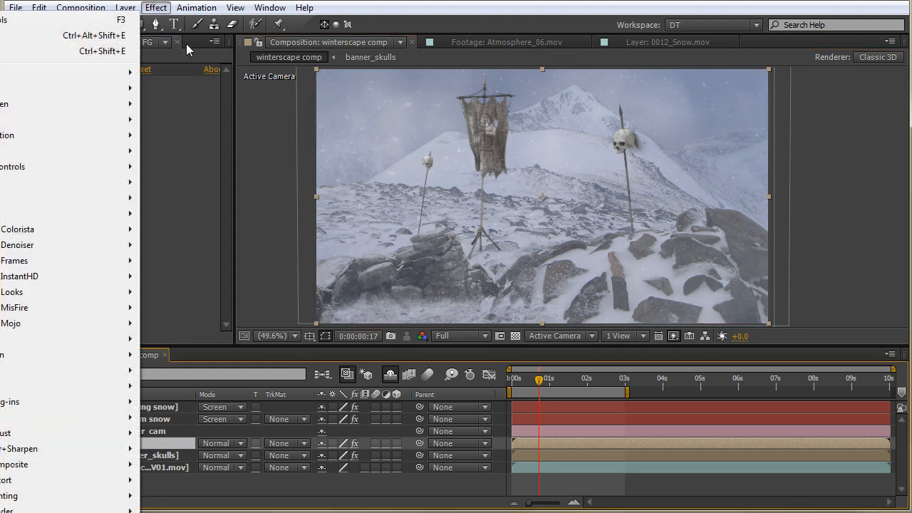
click(438, 93)
right_click(439, 92)
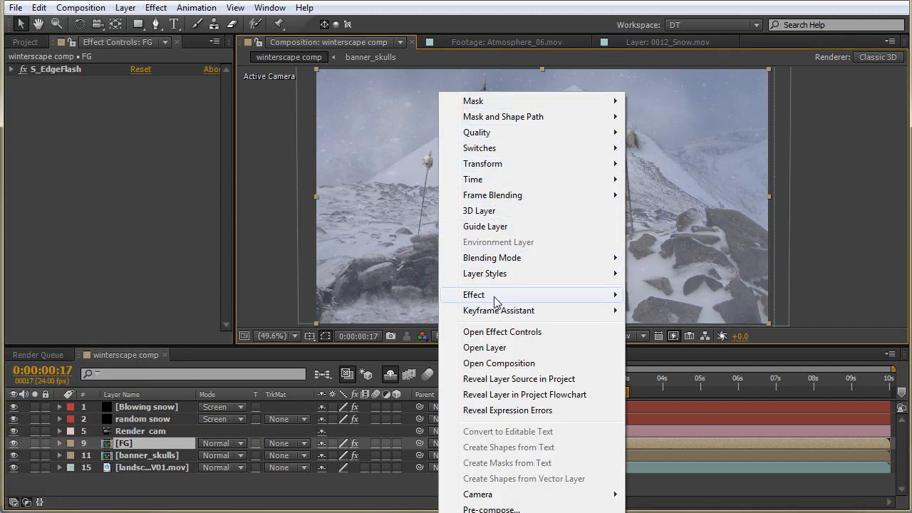
mouse_move(497, 302)
mouse_move(277, 140)
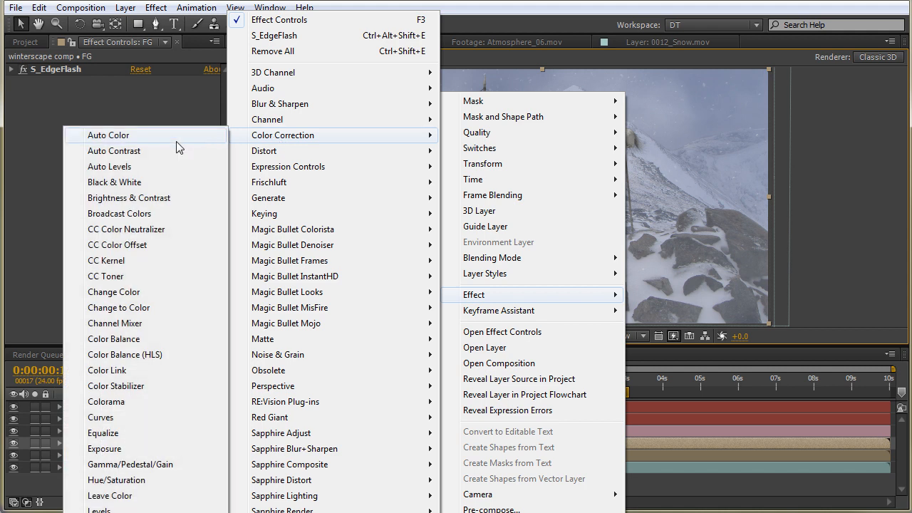
click(121, 419)
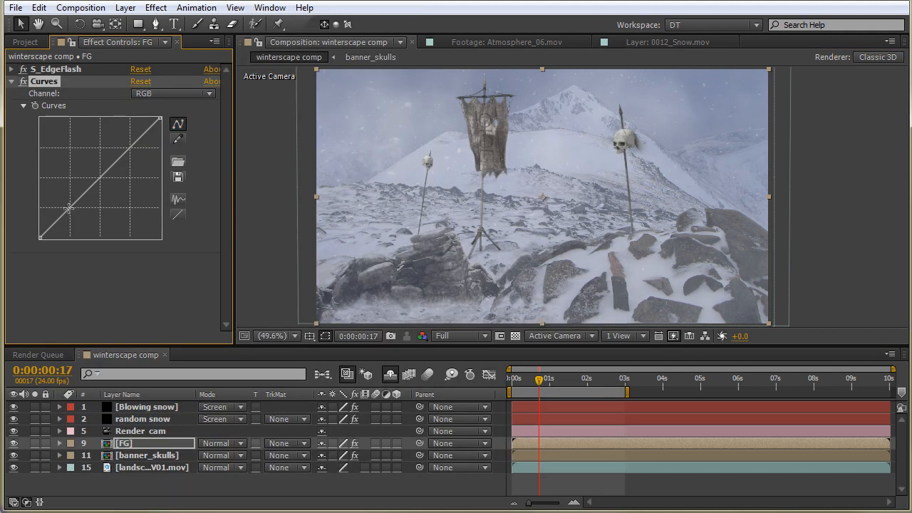
Shape the FG layer's RGB curve into a gentle S, slightly lowering the shadows and anchoring the highlights.
drag(69, 208, 72, 209)
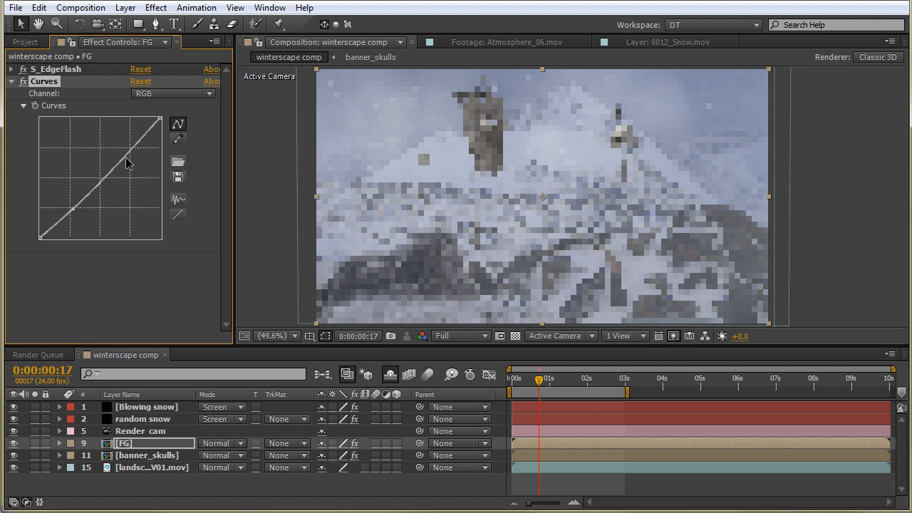
drag(130, 147, 130, 147)
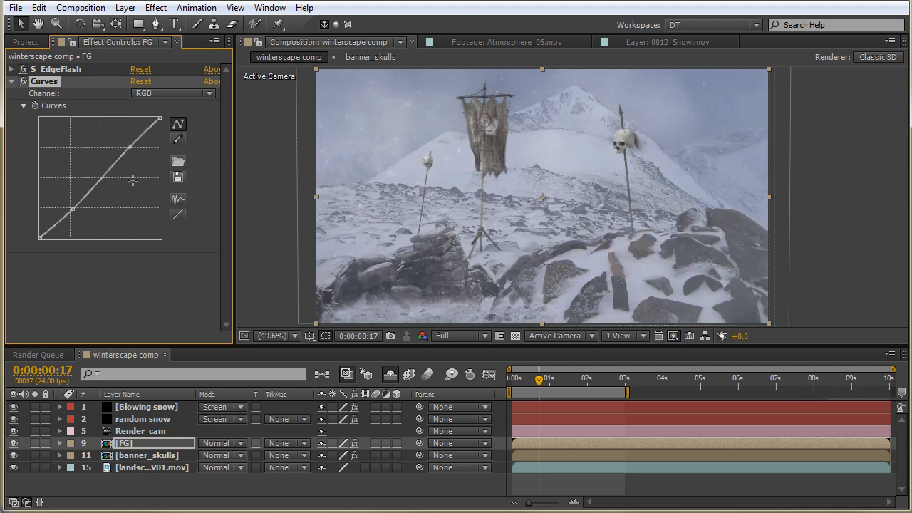
drag(93, 224, 74, 211)
key(ctrl+z)
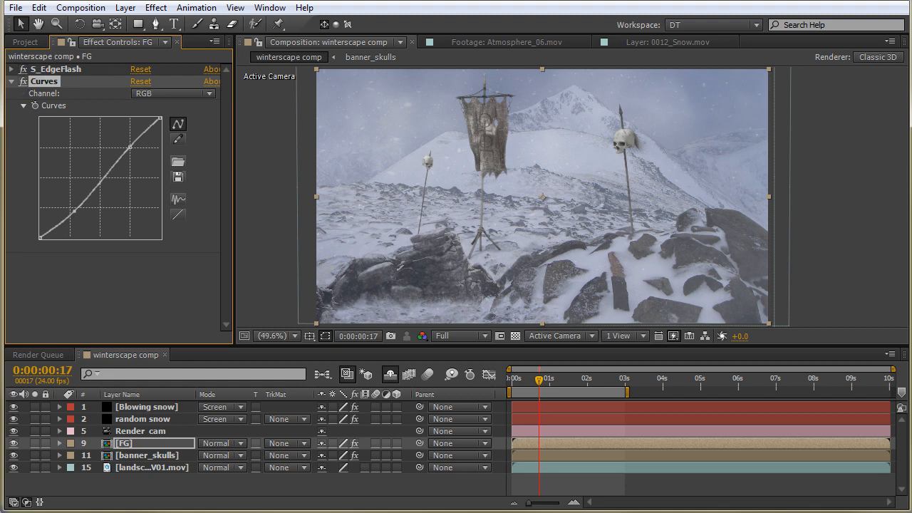
click(12, 80)
Apply Hue/Saturation to the landscape_V01.mov layer and reduce its Master Saturation by roughly half.
click(153, 468)
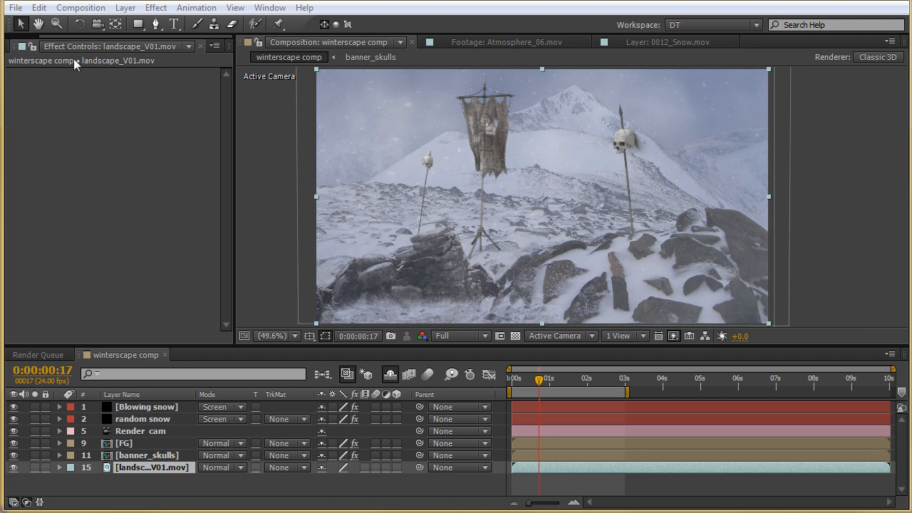
right_click(557, 82)
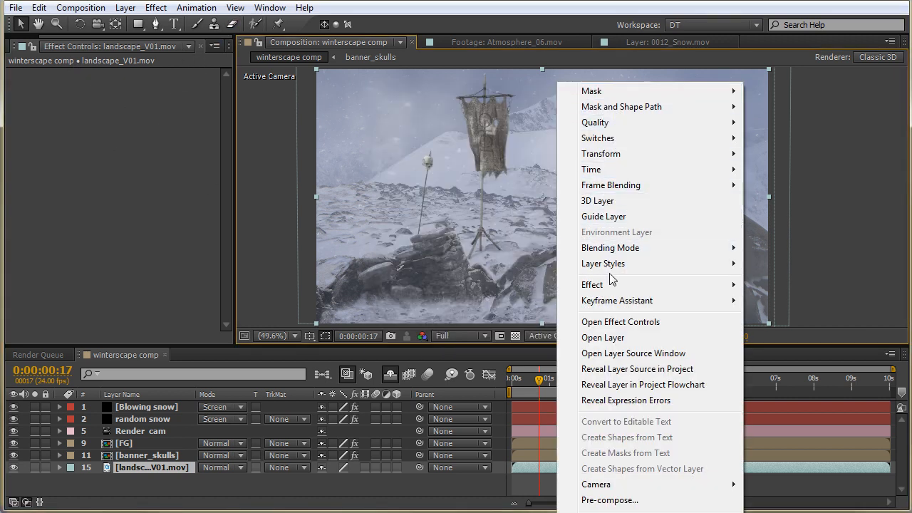
mouse_move(612, 286)
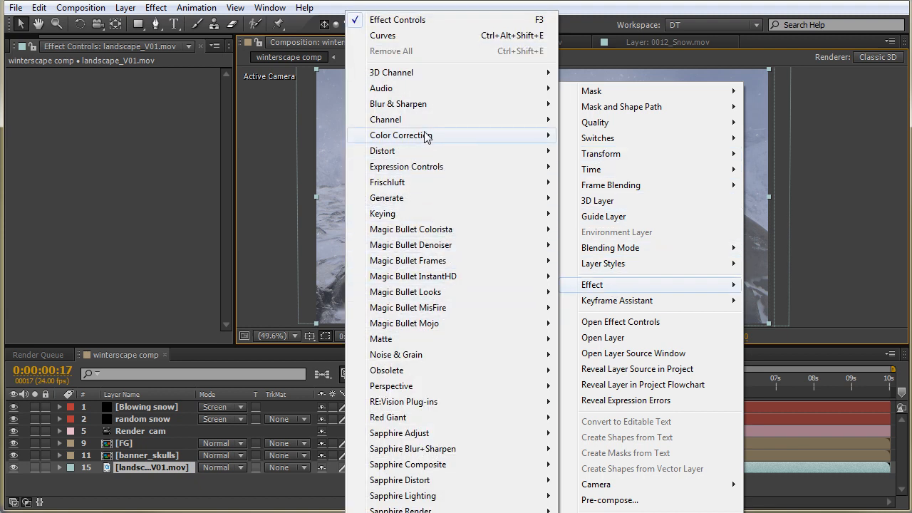
mouse_move(426, 137)
click(234, 479)
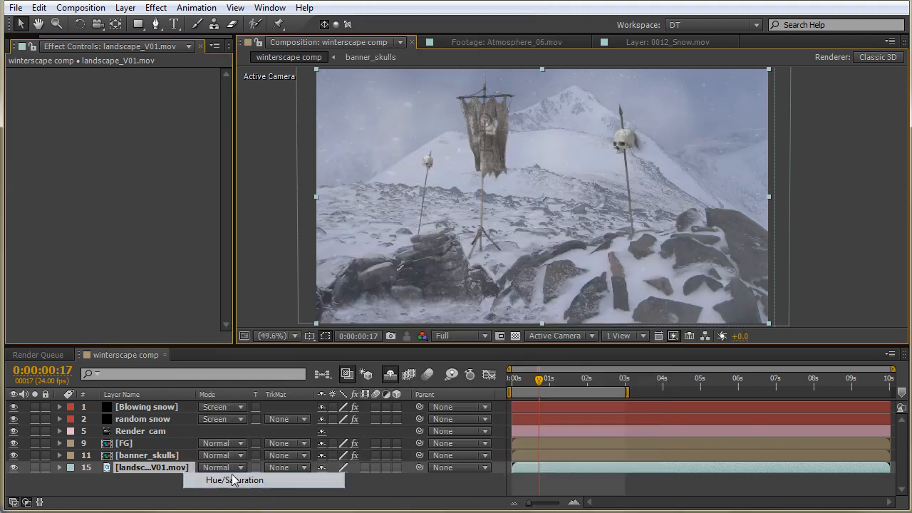
drag(117, 205, 85, 203)
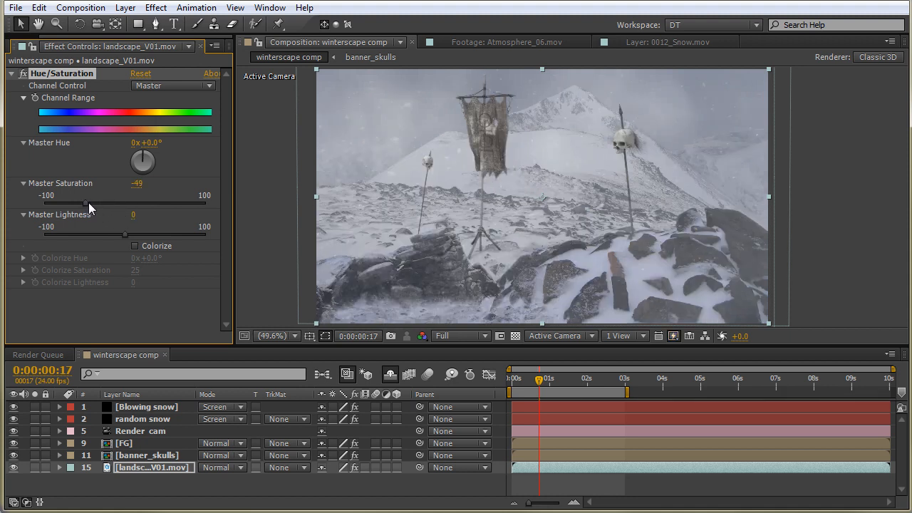
drag(86, 202, 89, 204)
click(12, 74)
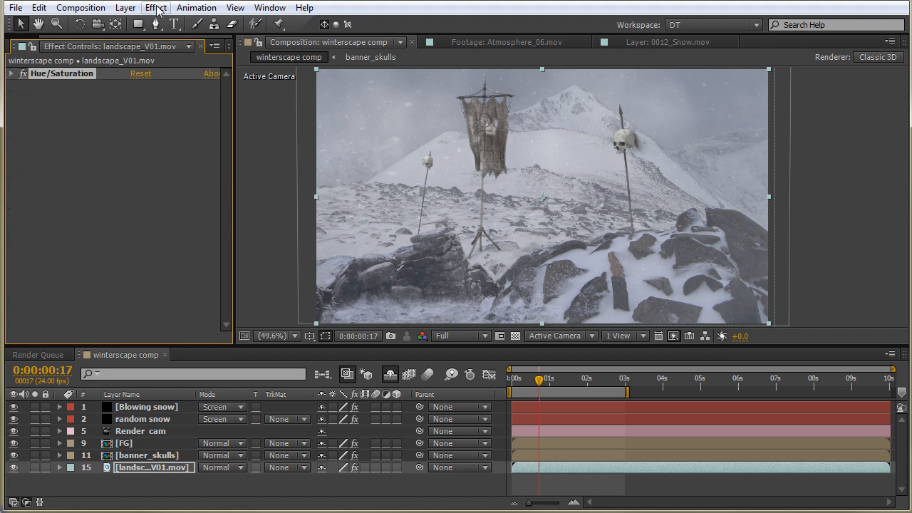
Apply a Gaussian Blur effect to the landscape_V01.mov layer and set its Blurriness.
right_click(558, 79)
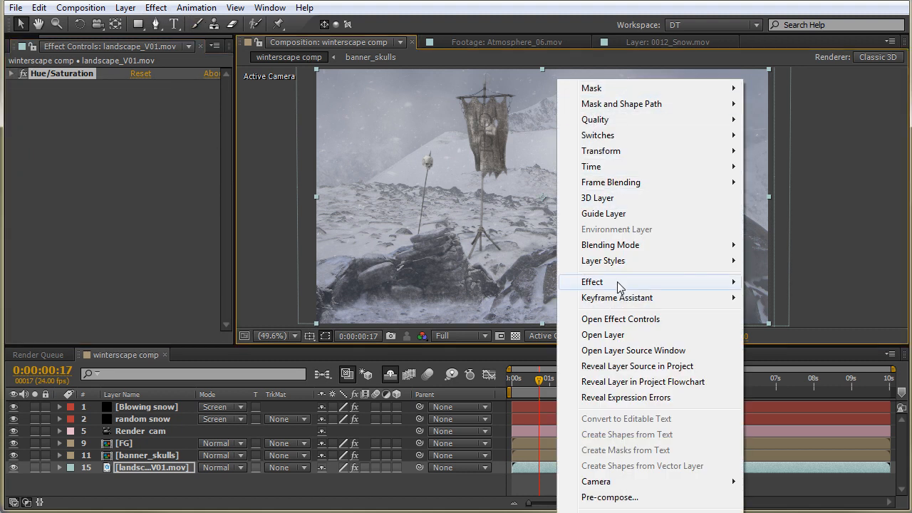
mouse_move(611, 280)
mouse_move(407, 104)
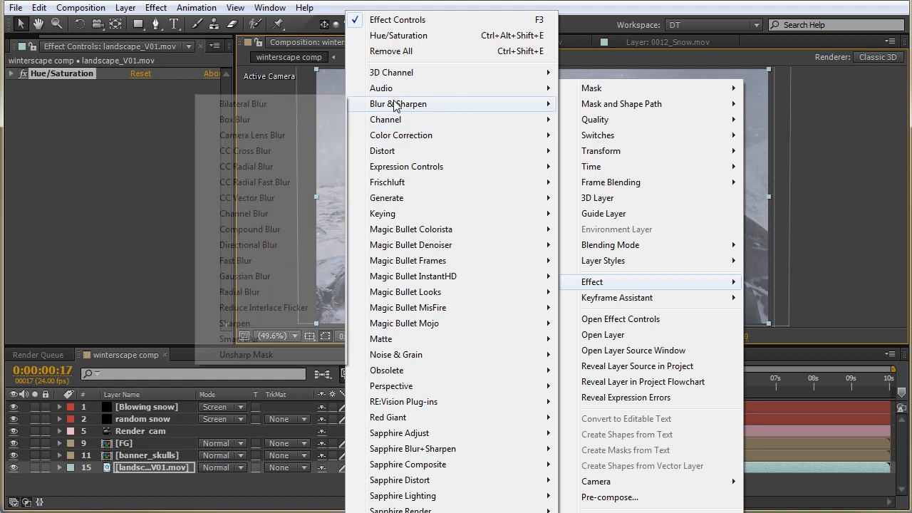
click(244, 276)
click(136, 99)
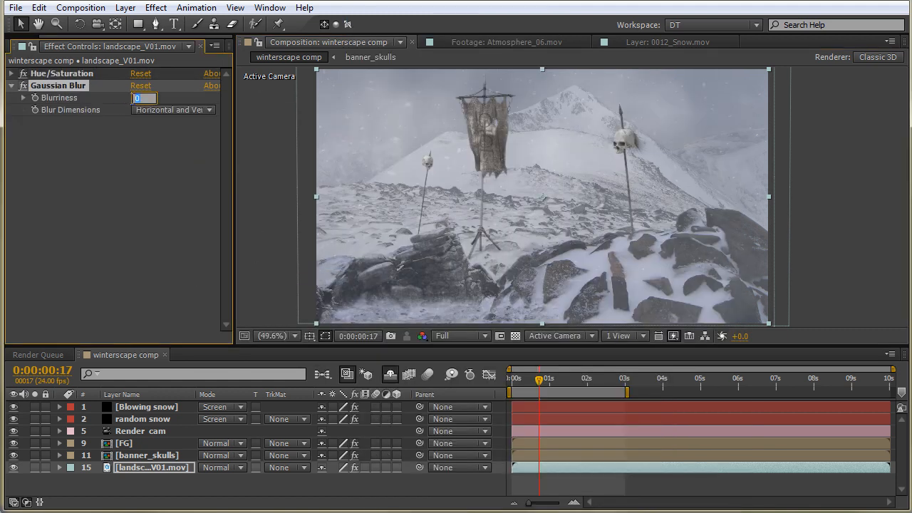
key(Return)
click(12, 86)
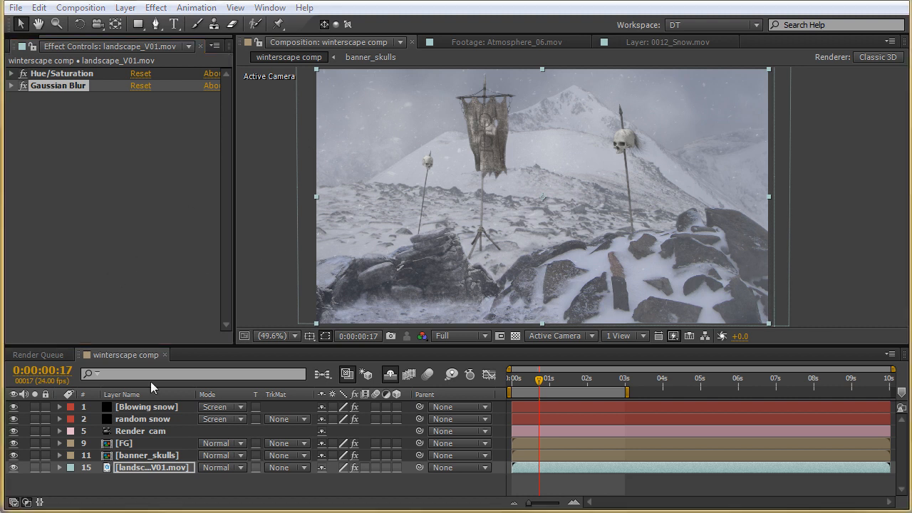
Duplicate the Blowing snow particle layer.
click(132, 420)
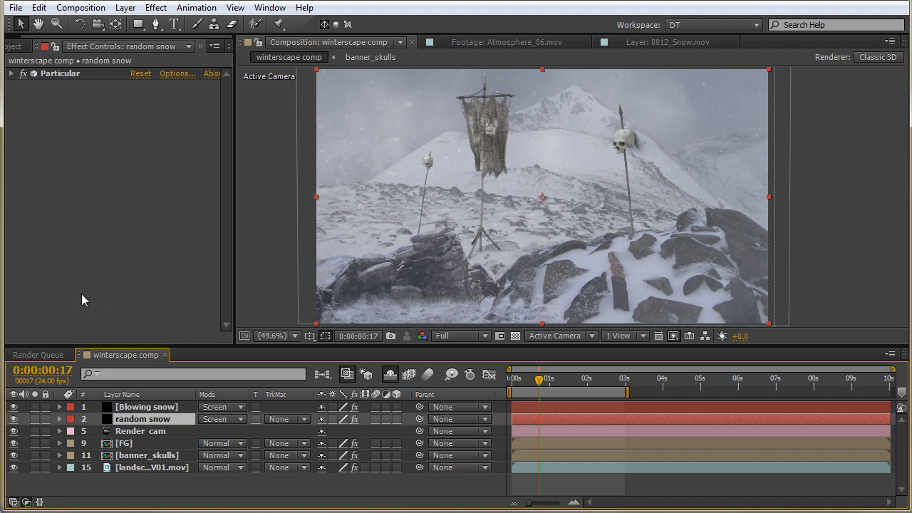
click(141, 407)
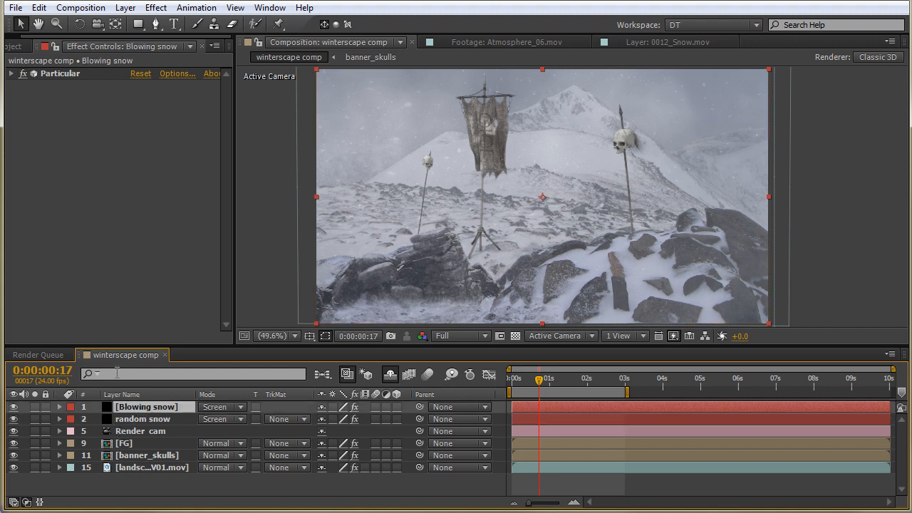
key(ctrl+d)
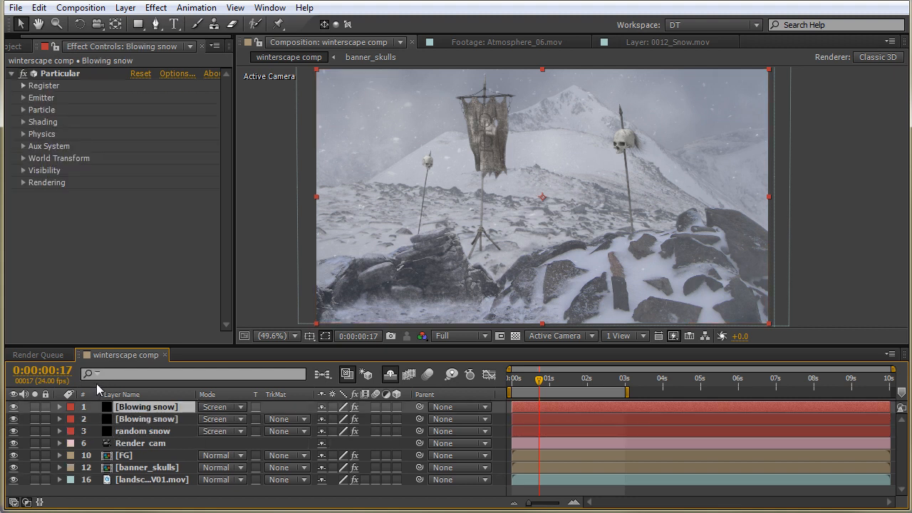
Move the duplicated Blowing snow layer below random snow, rename it Fog, and solo it.
drag(129, 411, 131, 440)
key(Return)
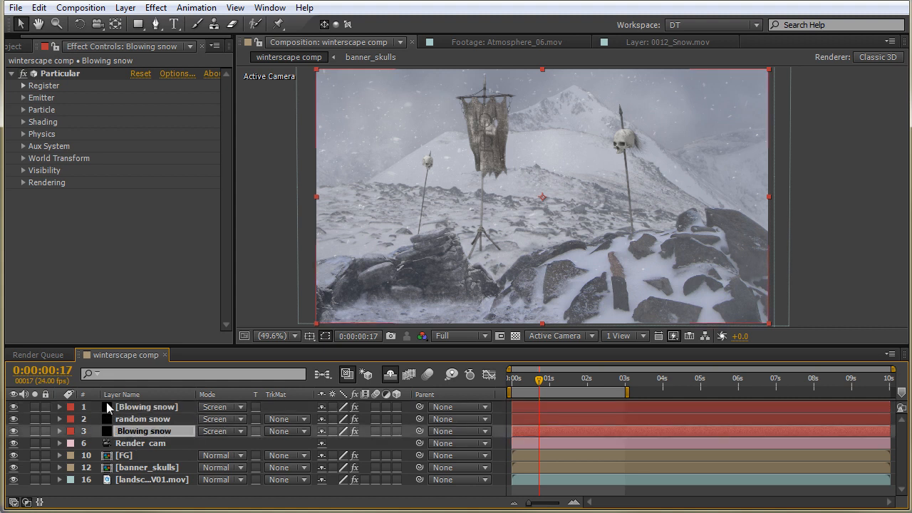
text(Fog)
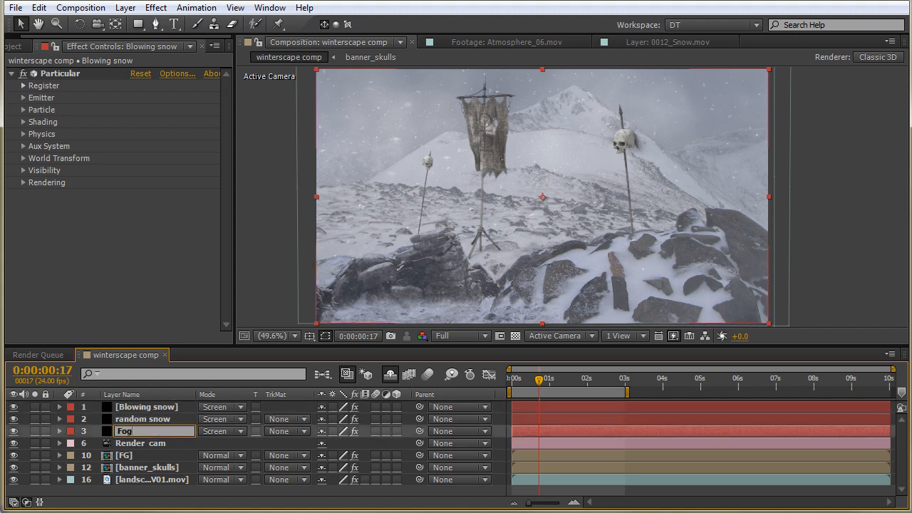
key(Return)
click(34, 431)
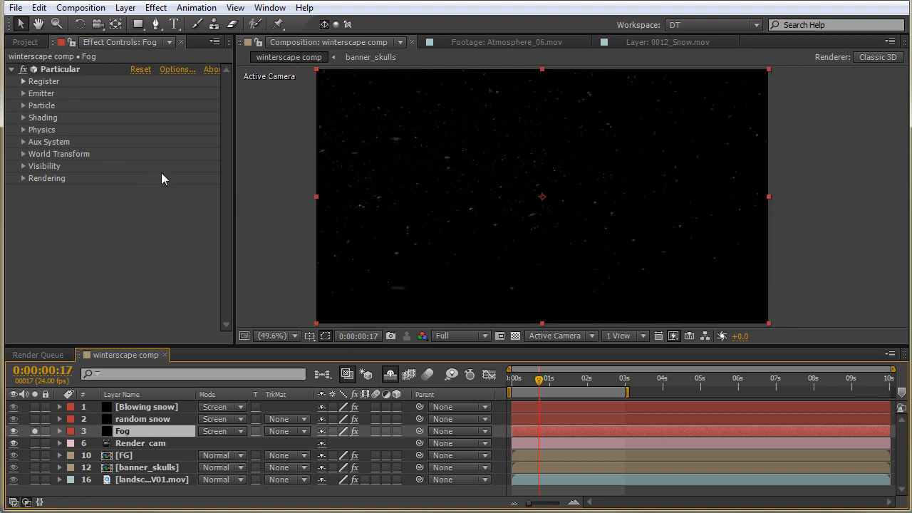
Set the Fog layer's Particular emitter to 150 particles per second with a Velocity of 30.
click(23, 94)
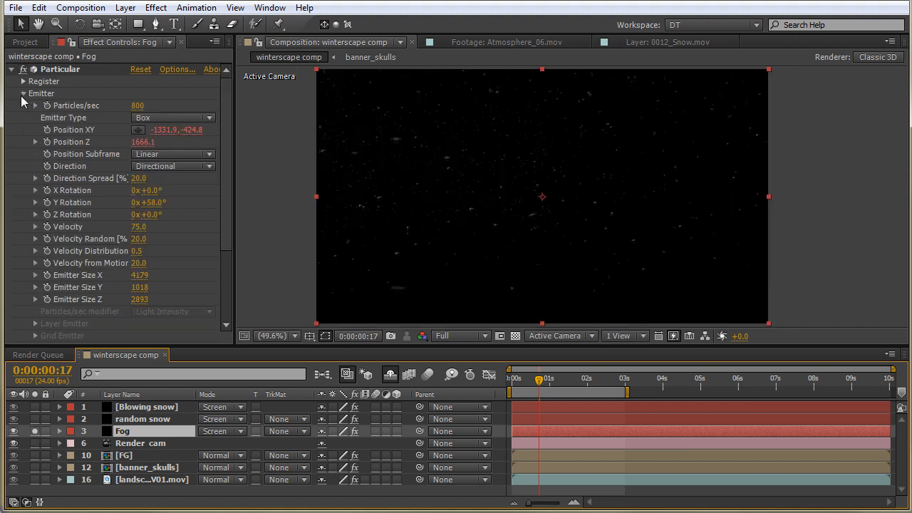
scroll(20, 105, down, 1)
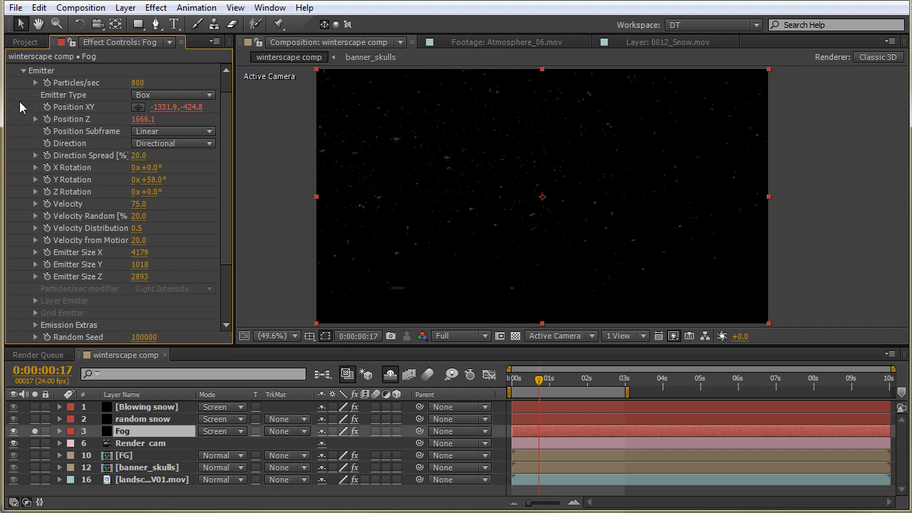
click(137, 82)
text(150)
click(10, 129)
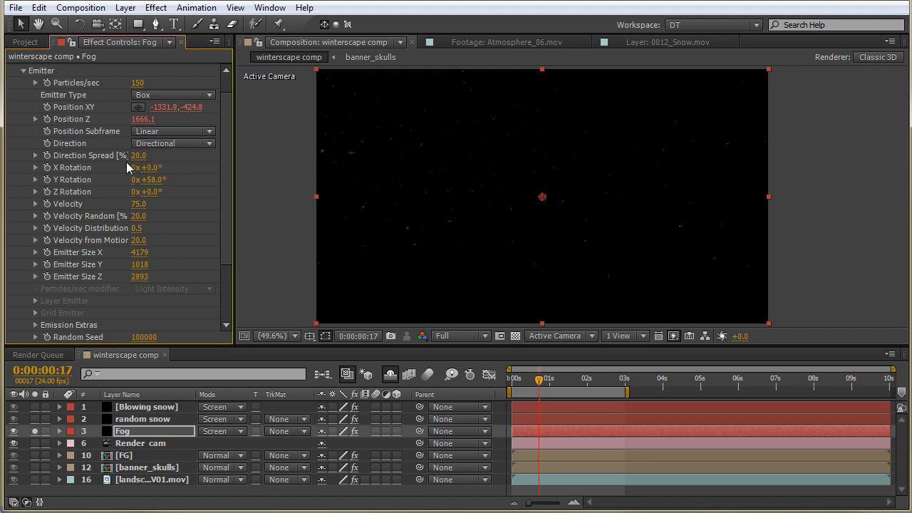
click(141, 203)
text(30)
key(Return)
drag(223, 204, 226, 223)
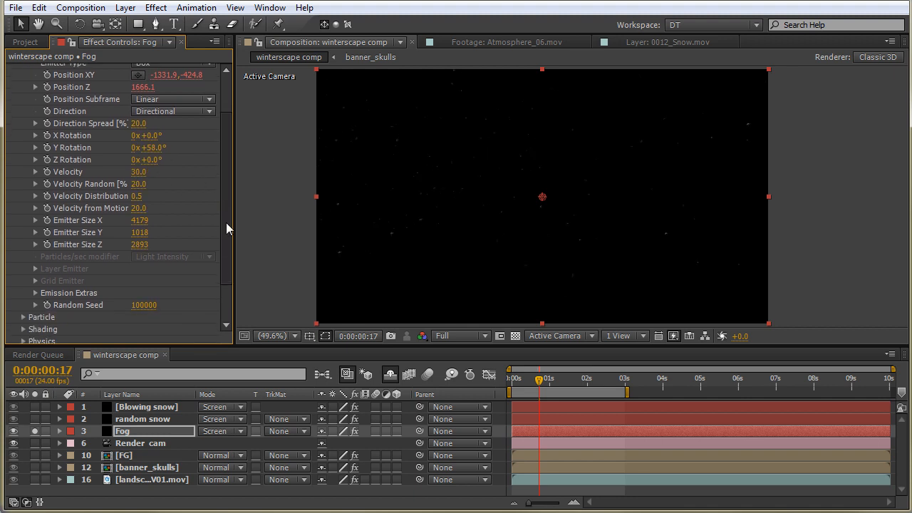
scroll(226, 228, up, 3)
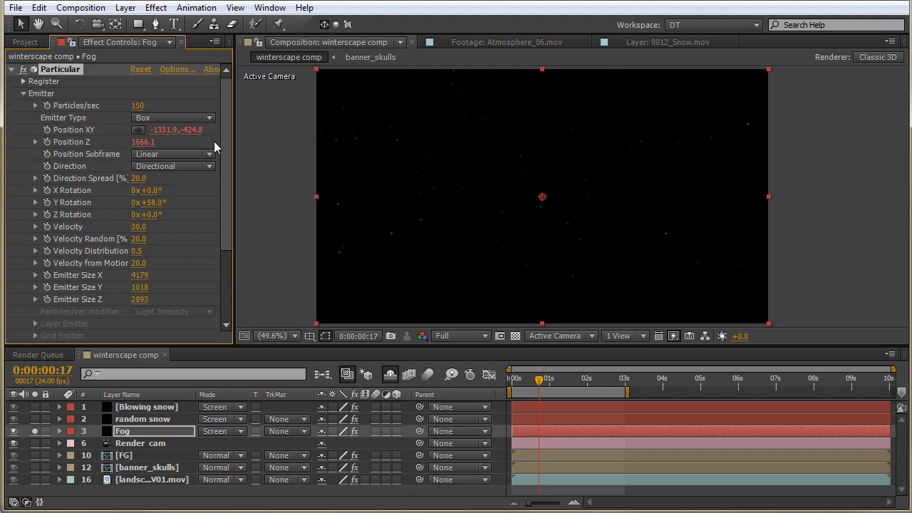
Set the Fog particles' Life to 5 seconds and their Particle Type to Cloudlet.
click(23, 93)
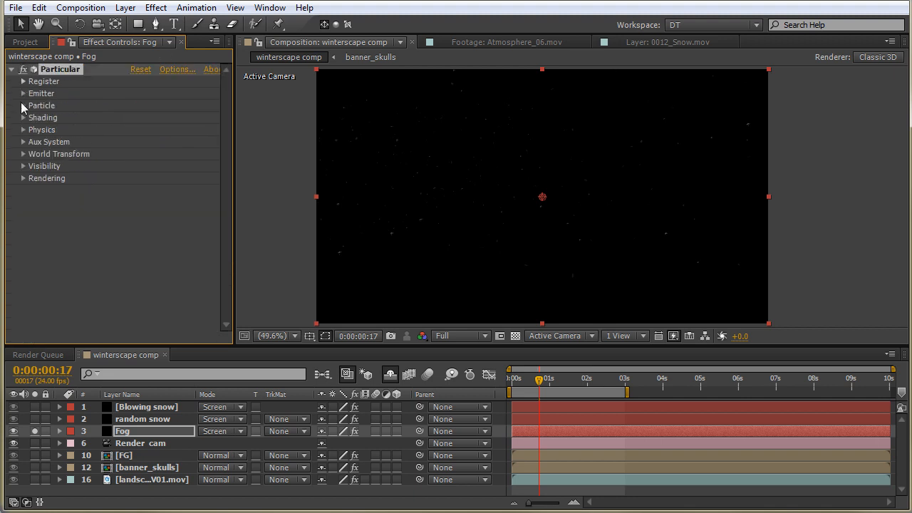
click(24, 106)
scroll(226, 145, up, 1)
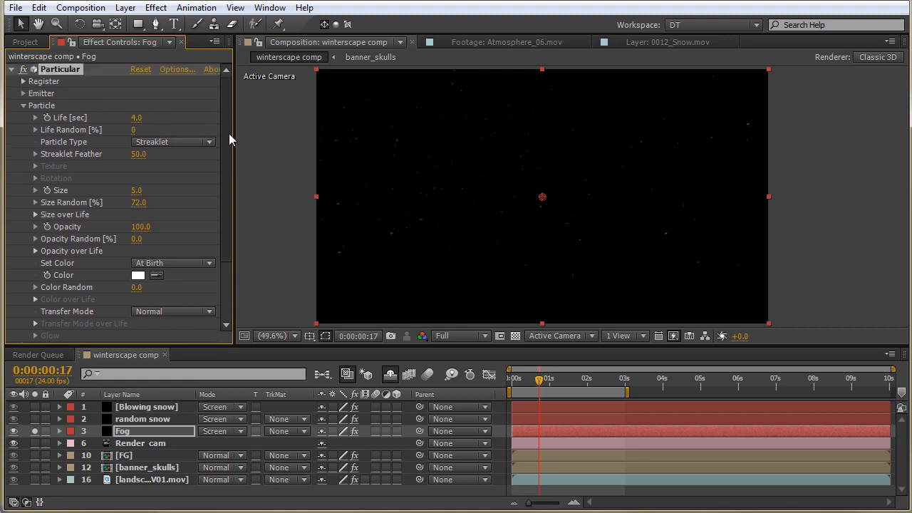
click(138, 118)
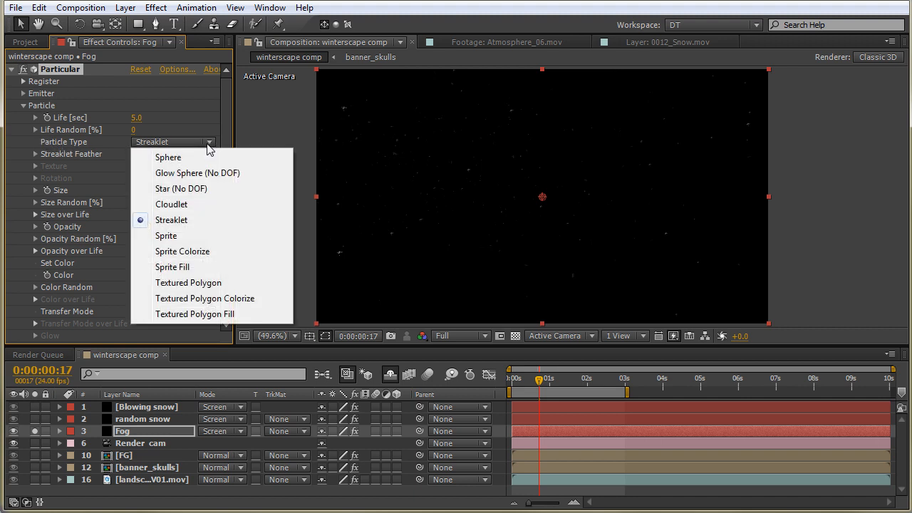
click(174, 204)
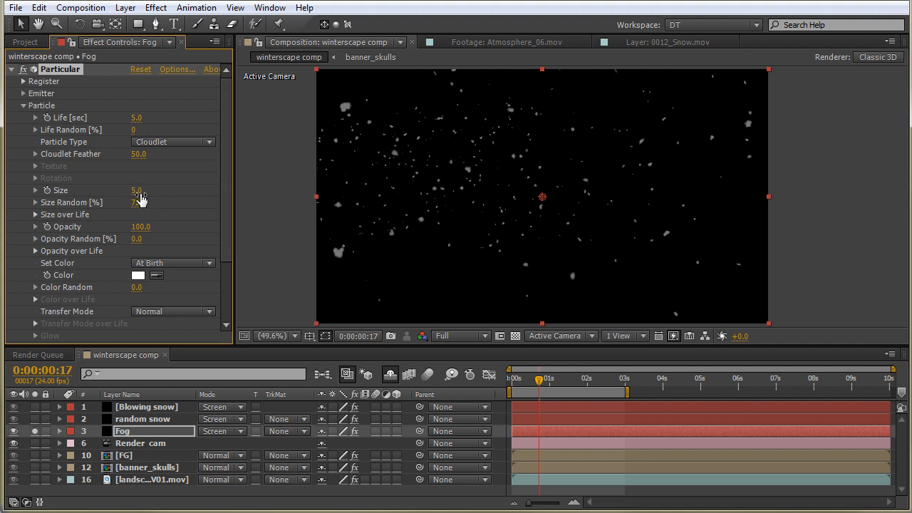
Set the Fog particles' Opacity to 1 and their Size to 223.
click(139, 228)
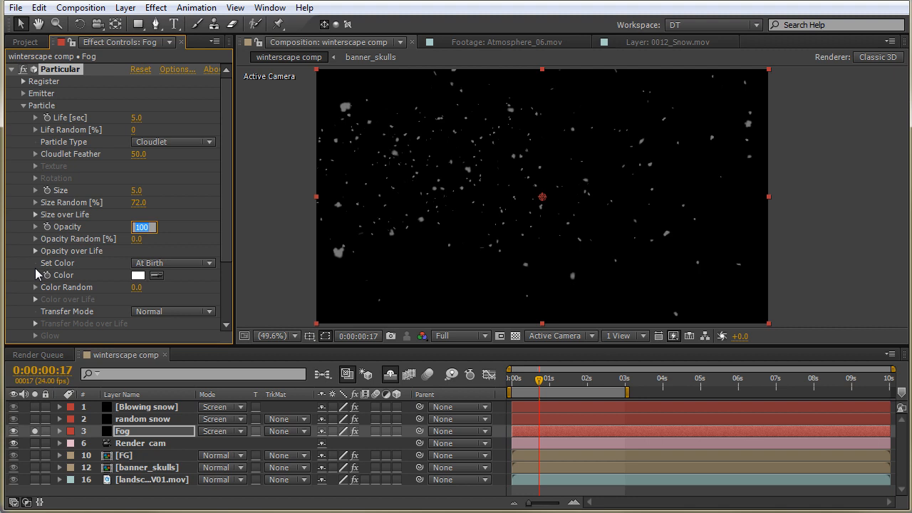
text(1)
key(Return)
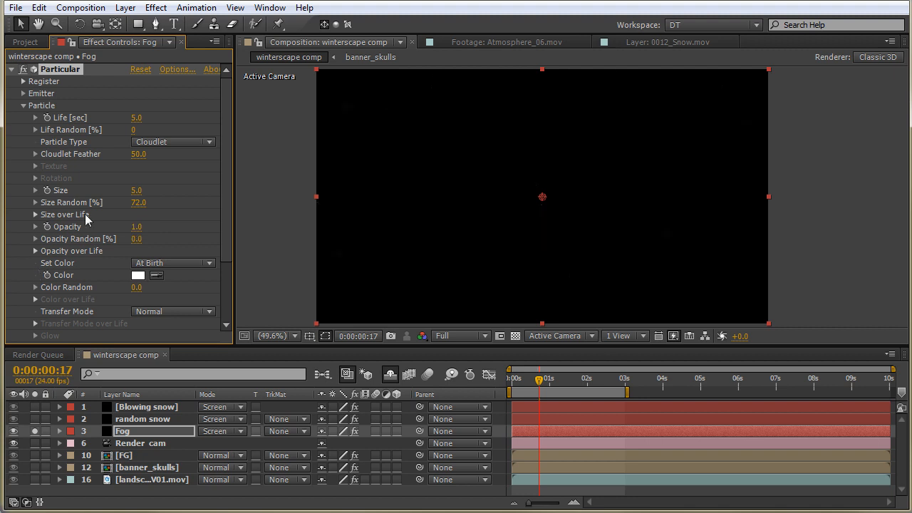
drag(134, 191, 312, 187)
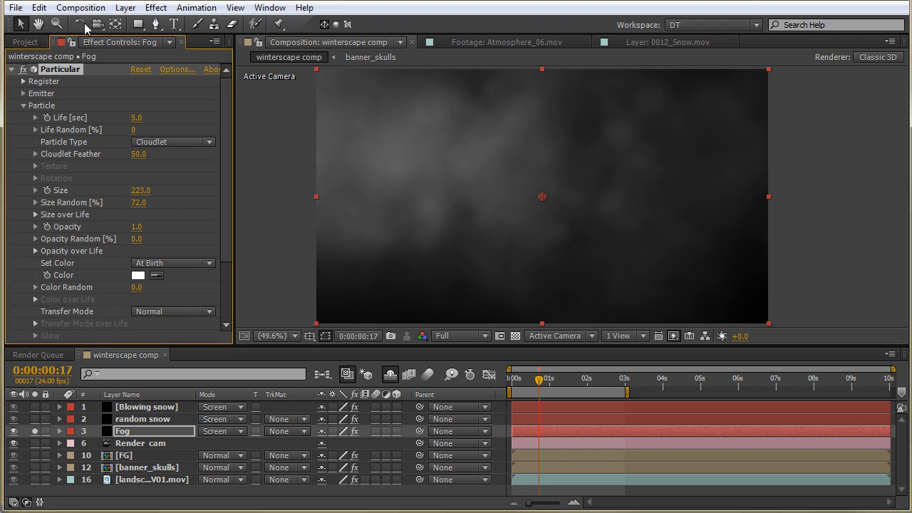
Reduce the Fog emitter's Size X to 3931 and Size Y to 664.
click(25, 107)
click(23, 94)
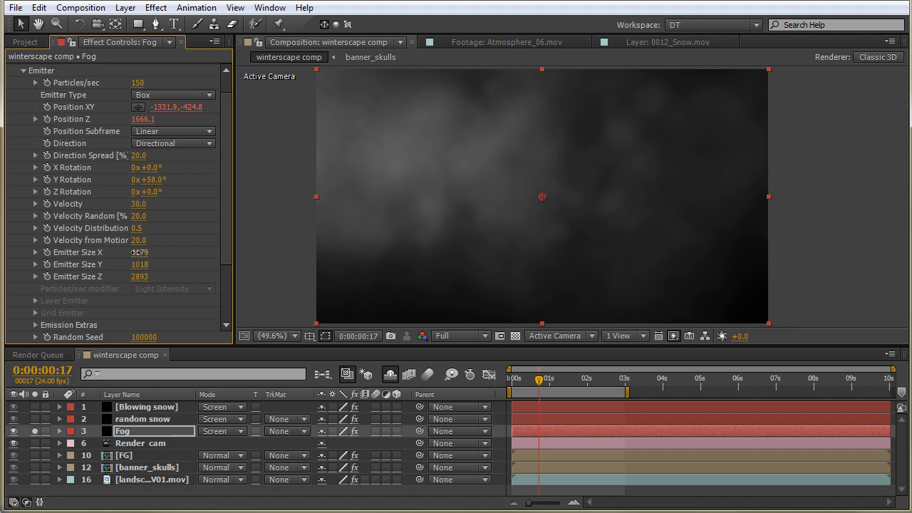
mouse_move(134, 252)
mouse_down()
mouse_move(114, 252)
mouse_move(135, 252)
mouse_up()
drag(130, 264, 82, 264)
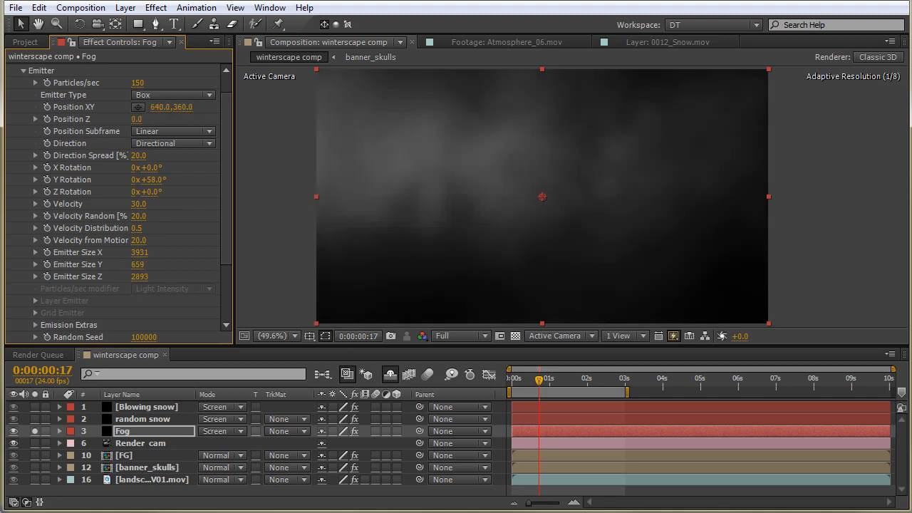
drag(1, 264, 2, 264)
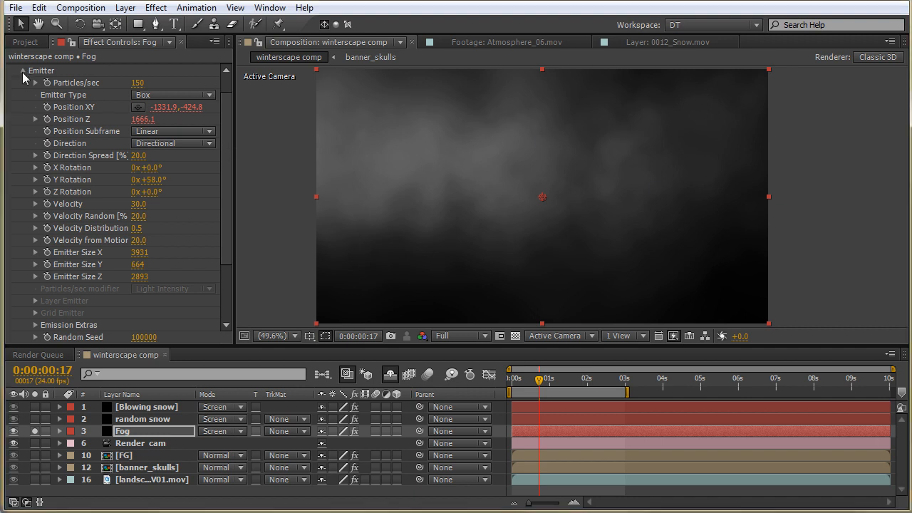
click(22, 71)
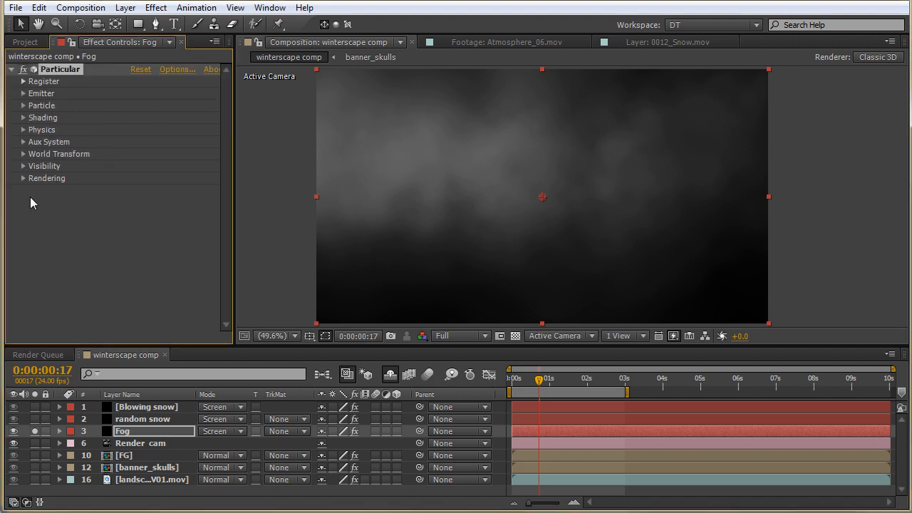
Turn off Motion Blur in the Fog layer's Particular rendering settings.
click(23, 130)
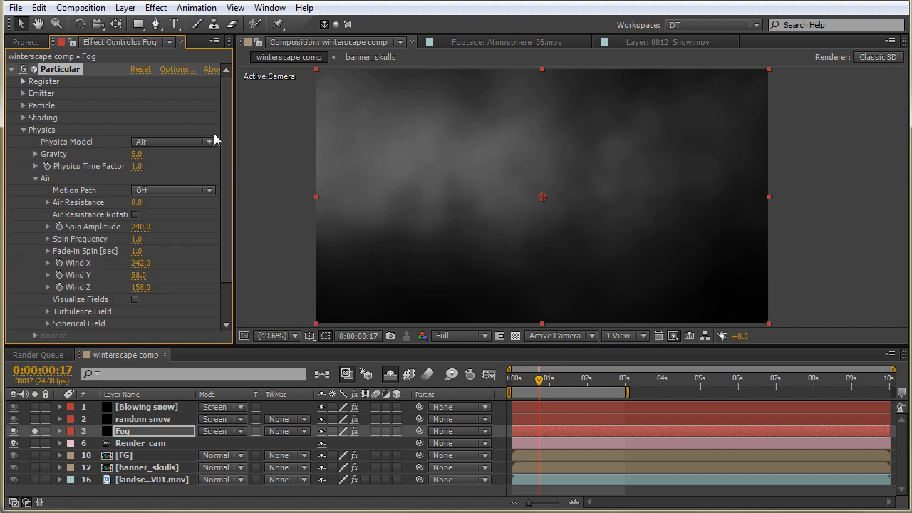
scroll(223, 169, down, 2)
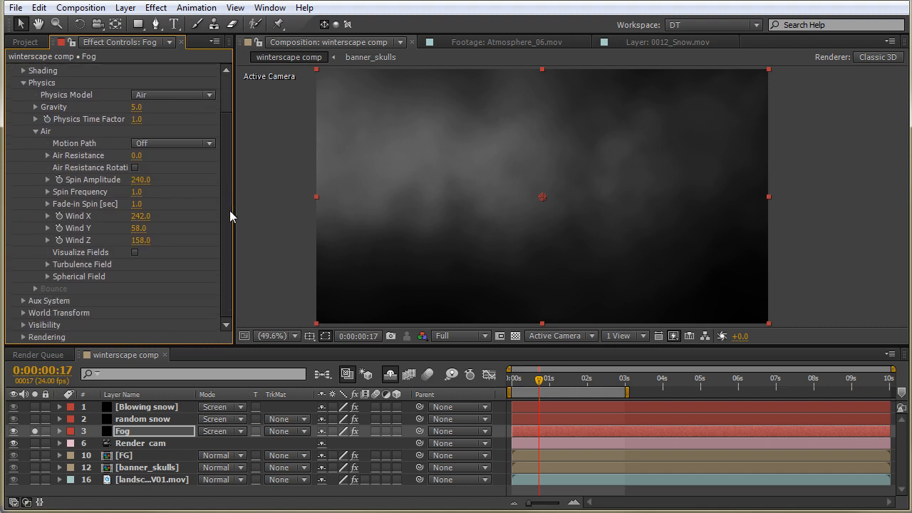
click(23, 337)
scroll(39, 318, down, 4)
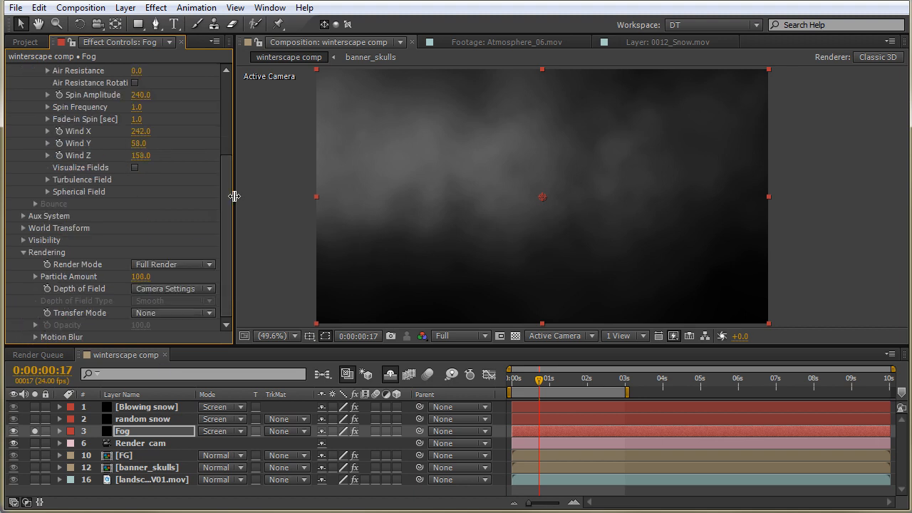
click(34, 337)
scroll(40, 337, down, 4)
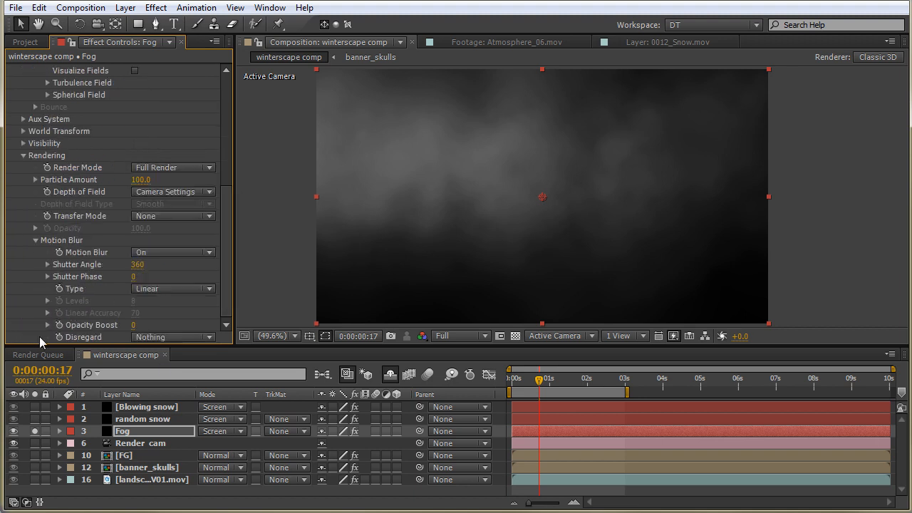
click(211, 253)
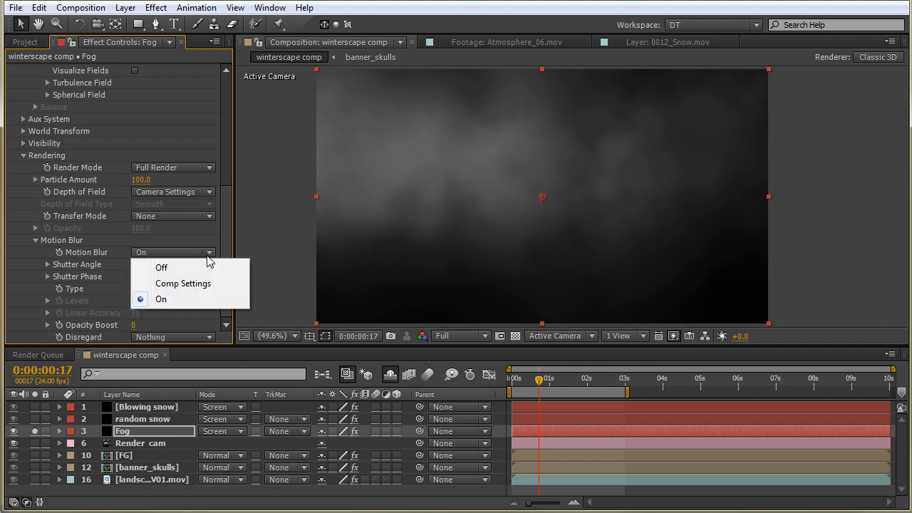
click(195, 264)
click(23, 155)
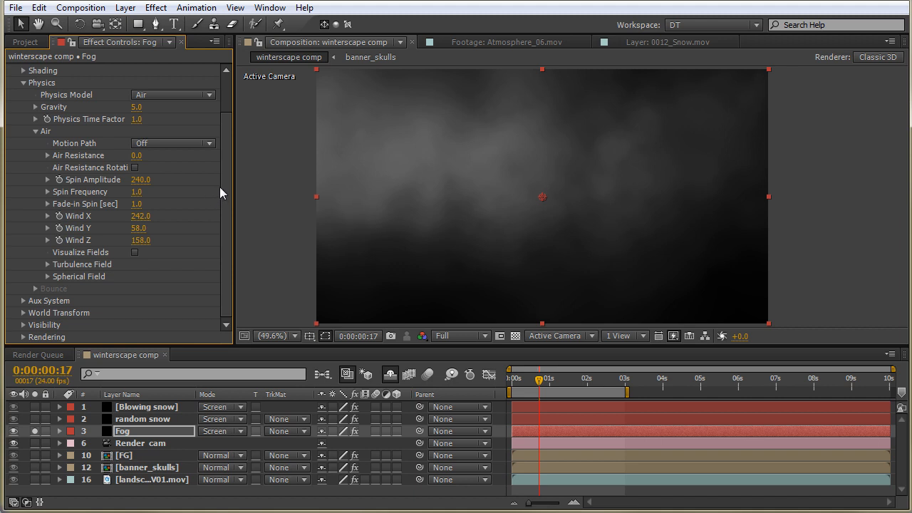
In the Fog's Air physics, set Spin Amplitude to 100 and Wind Y to -20.
drag(228, 181, 230, 119)
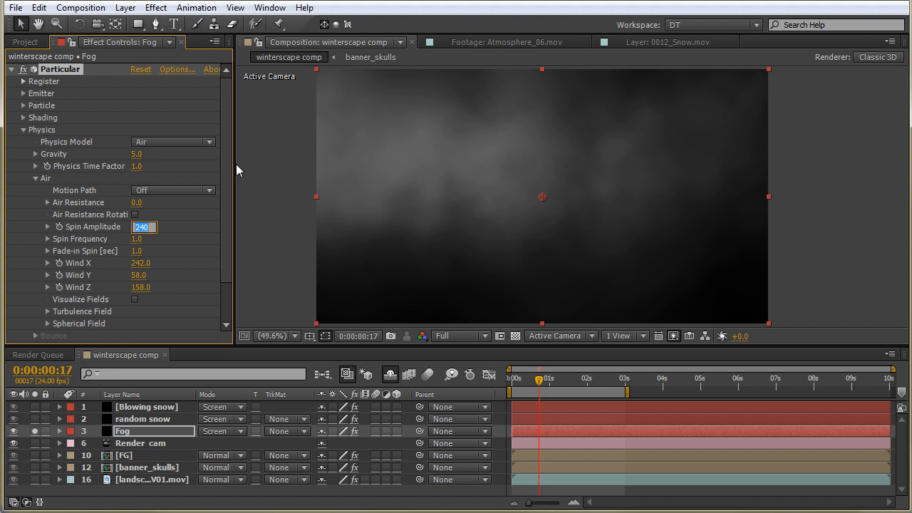
text(100)
key(Return)
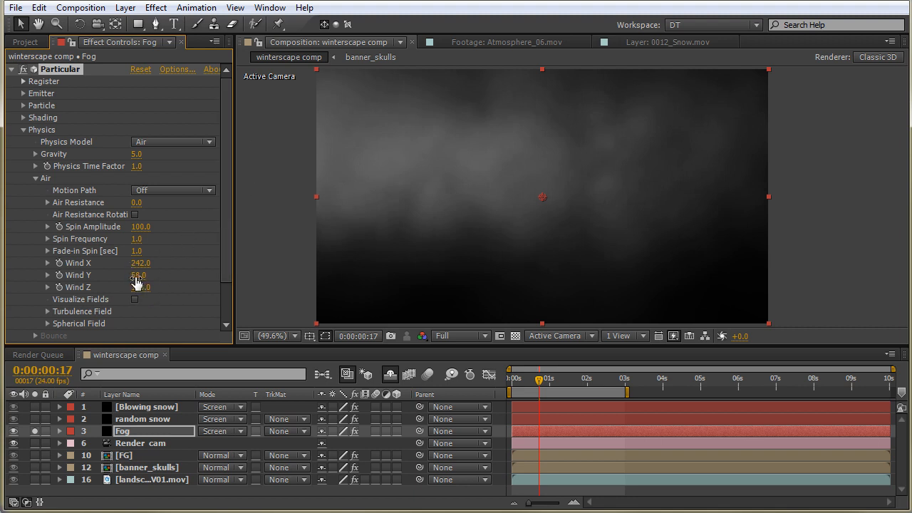
drag(124, 278, 119, 278)
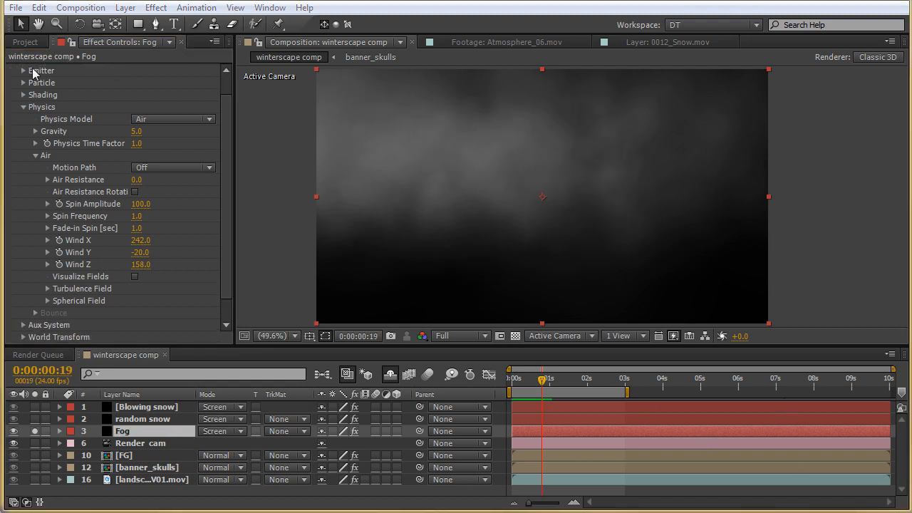
key(KP_0)
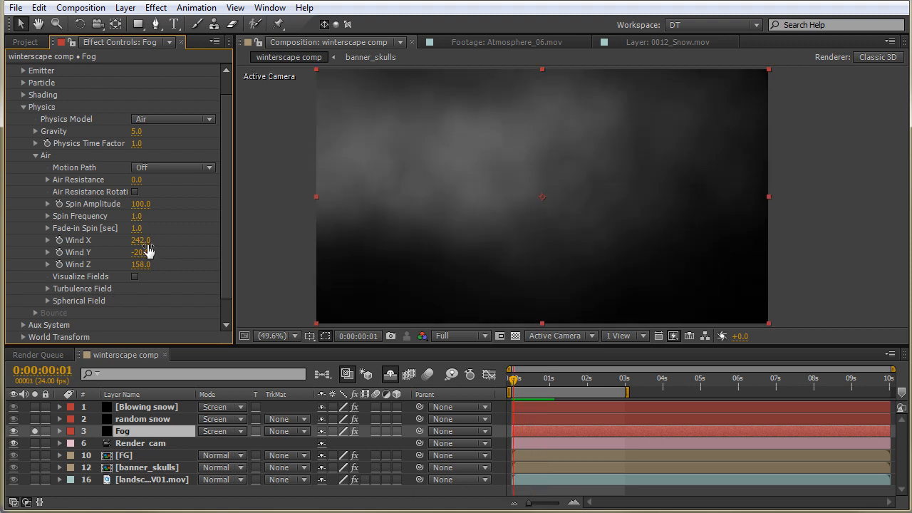
Set the Fog's Wind X to 175 and play back the fog motion.
click(142, 241)
text(175)
key(Return)
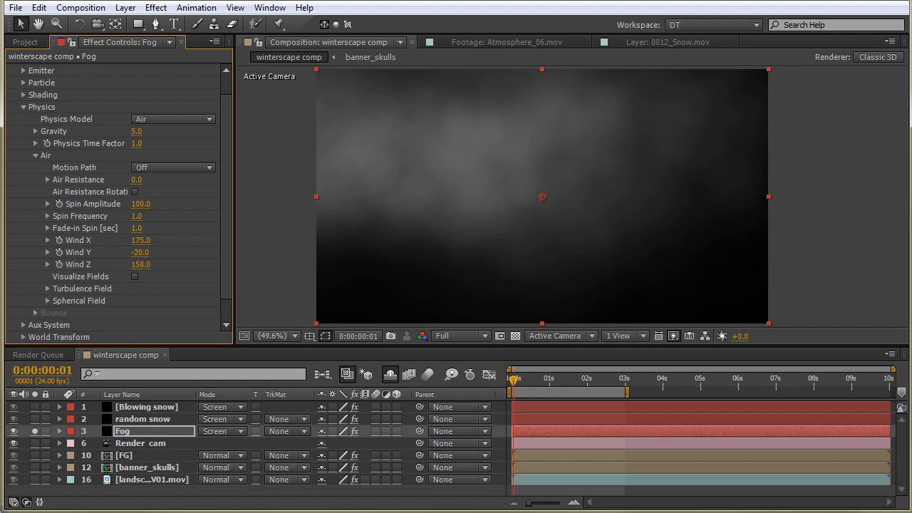
key(space)
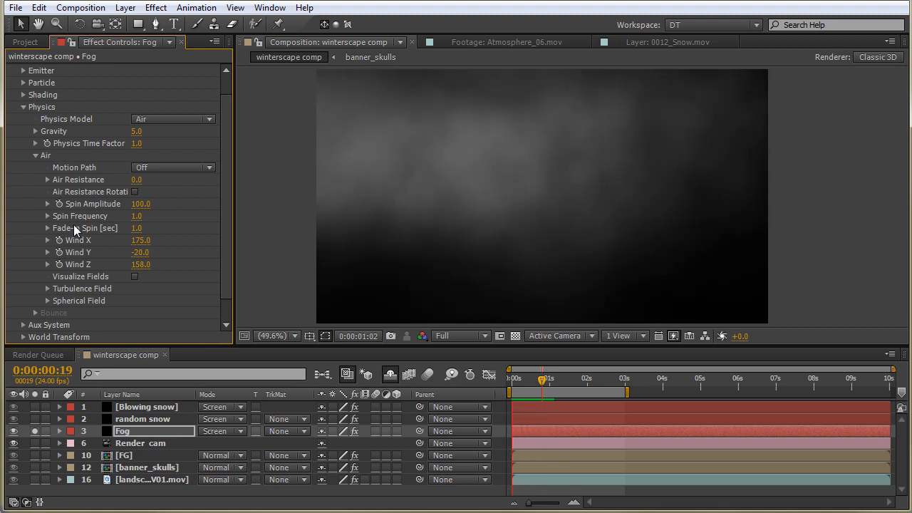
key(space)
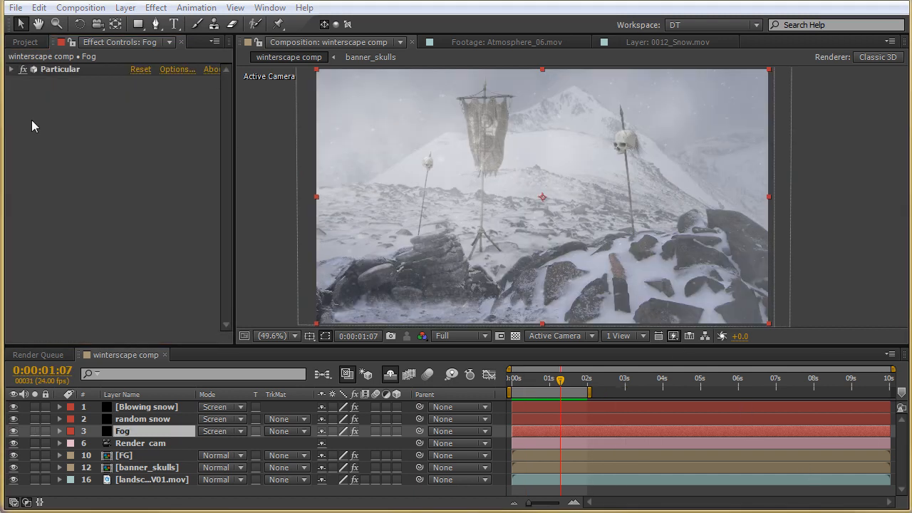
Play back the full winterscape composite to review the fog together with the snow and landscape.
click(77, 120)
key(space)
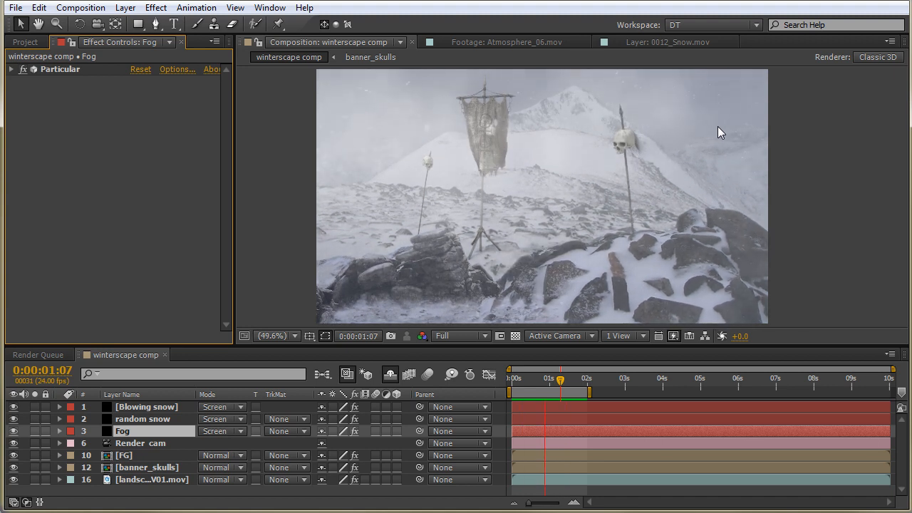
key(space)
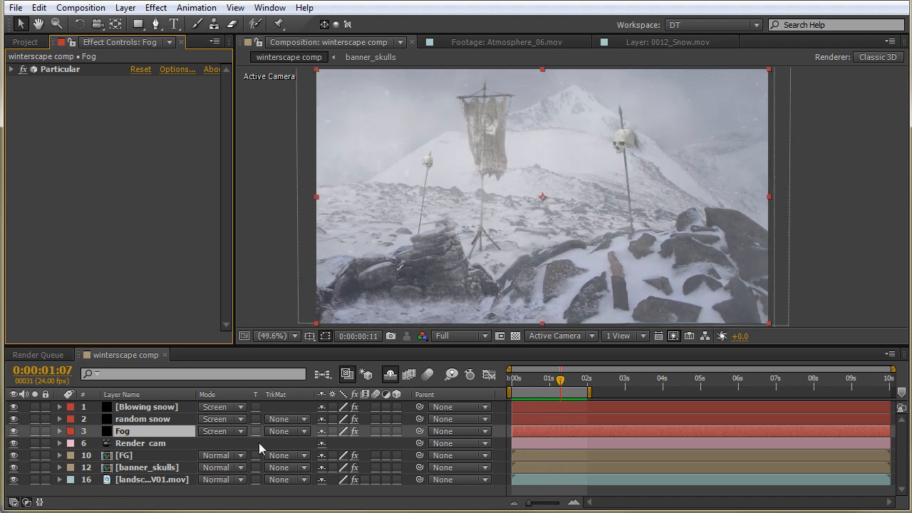
Apply Curves to the landscape_V01.mov layer and shape its RGB curve, lowering the shadows and adjusting the highlights.
click(173, 479)
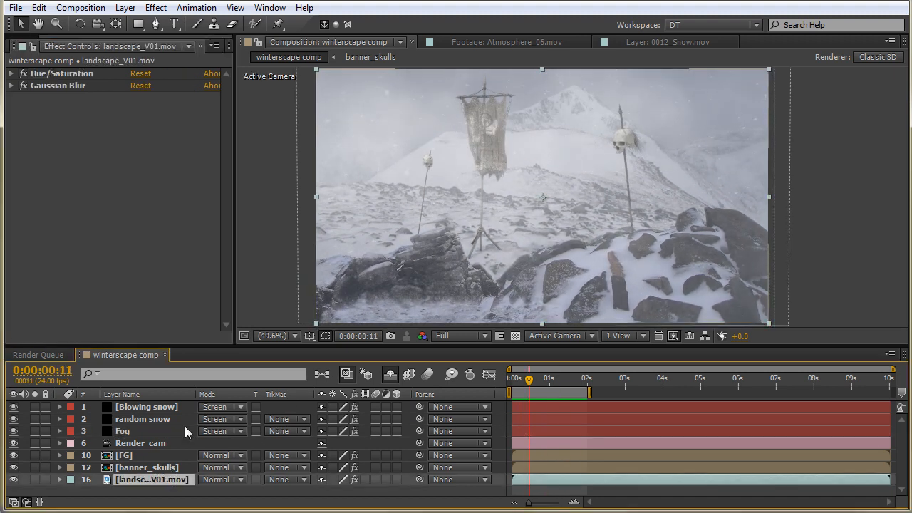
right_click(544, 93)
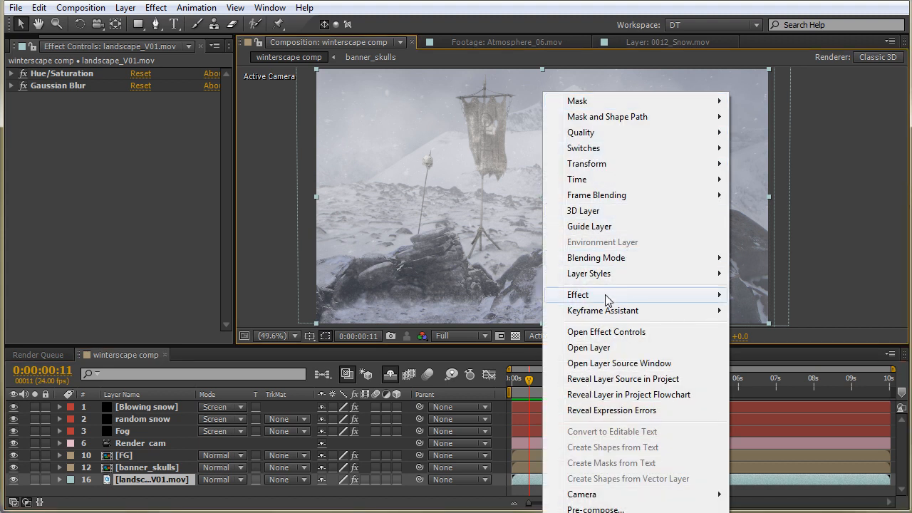
mouse_move(604, 302)
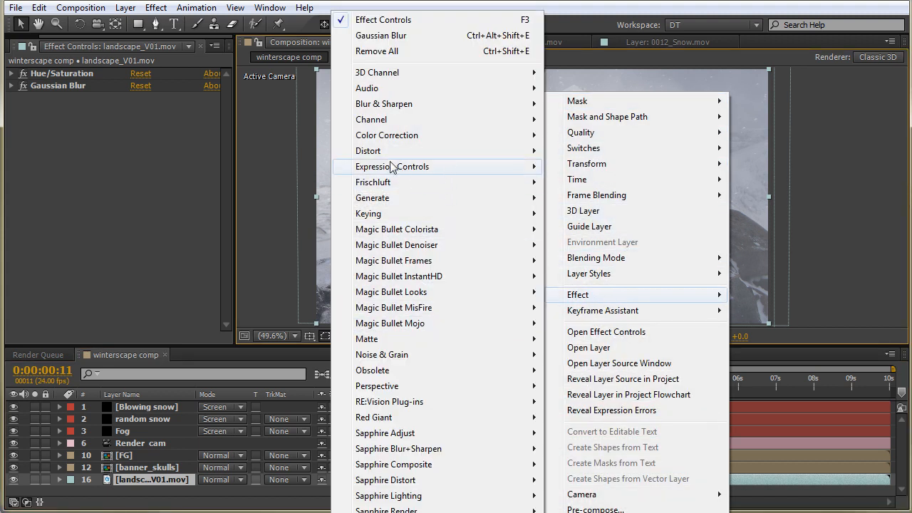
mouse_move(385, 138)
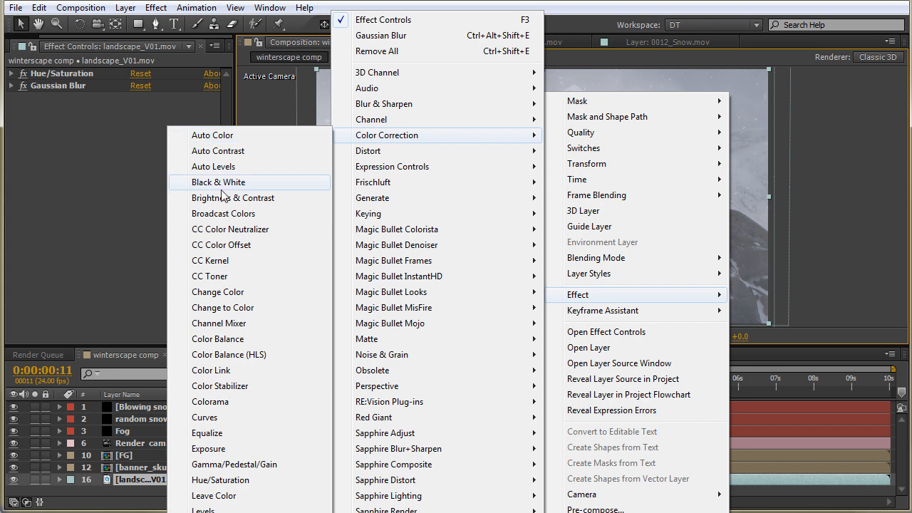
click(225, 421)
drag(72, 225, 74, 234)
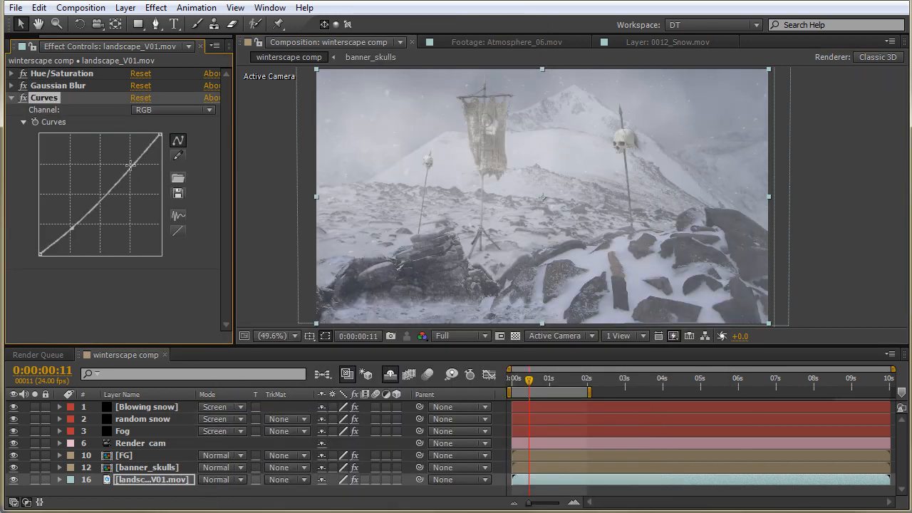
mouse_move(126, 176)
mouse_down()
mouse_move(128, 164)
mouse_move(135, 181)
mouse_up()
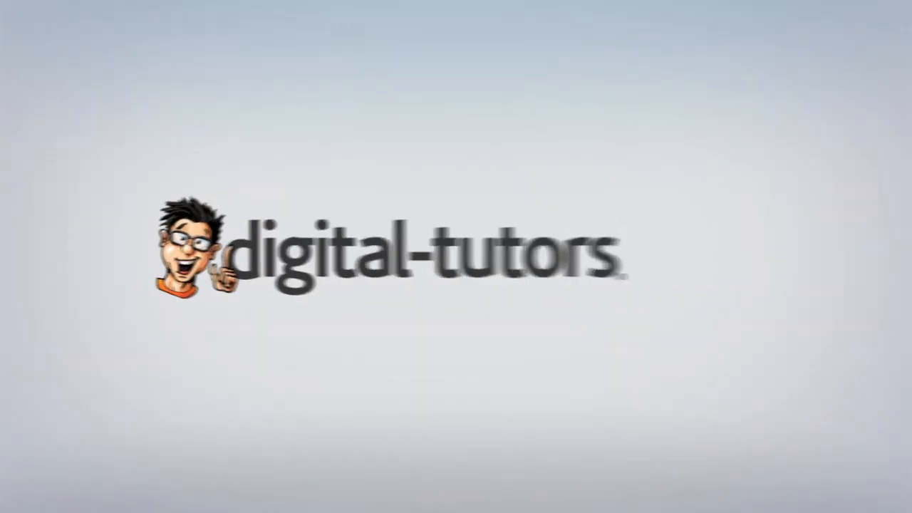